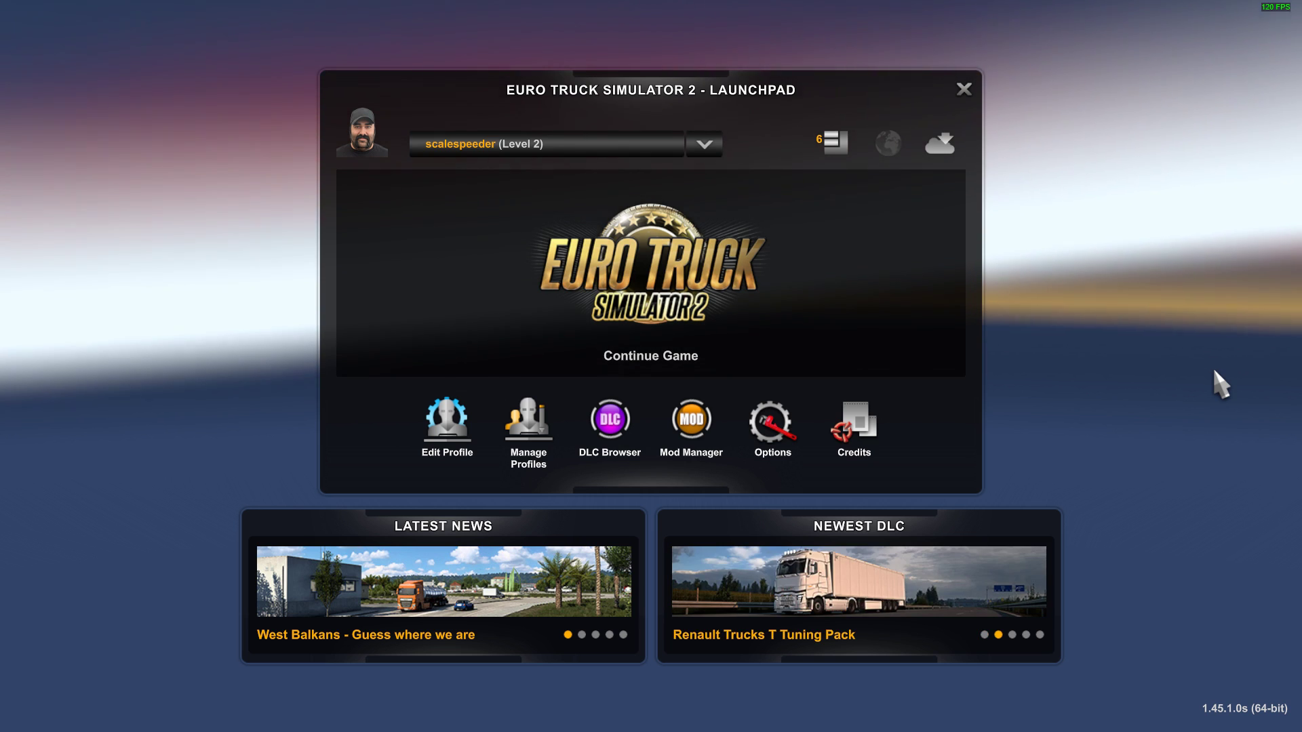
- Switch to Steam and open the Euro Truck Simulator 2 Workshop by searching all workshops for "euro truc"
{"action": "key", "text": "alt+Tab"}
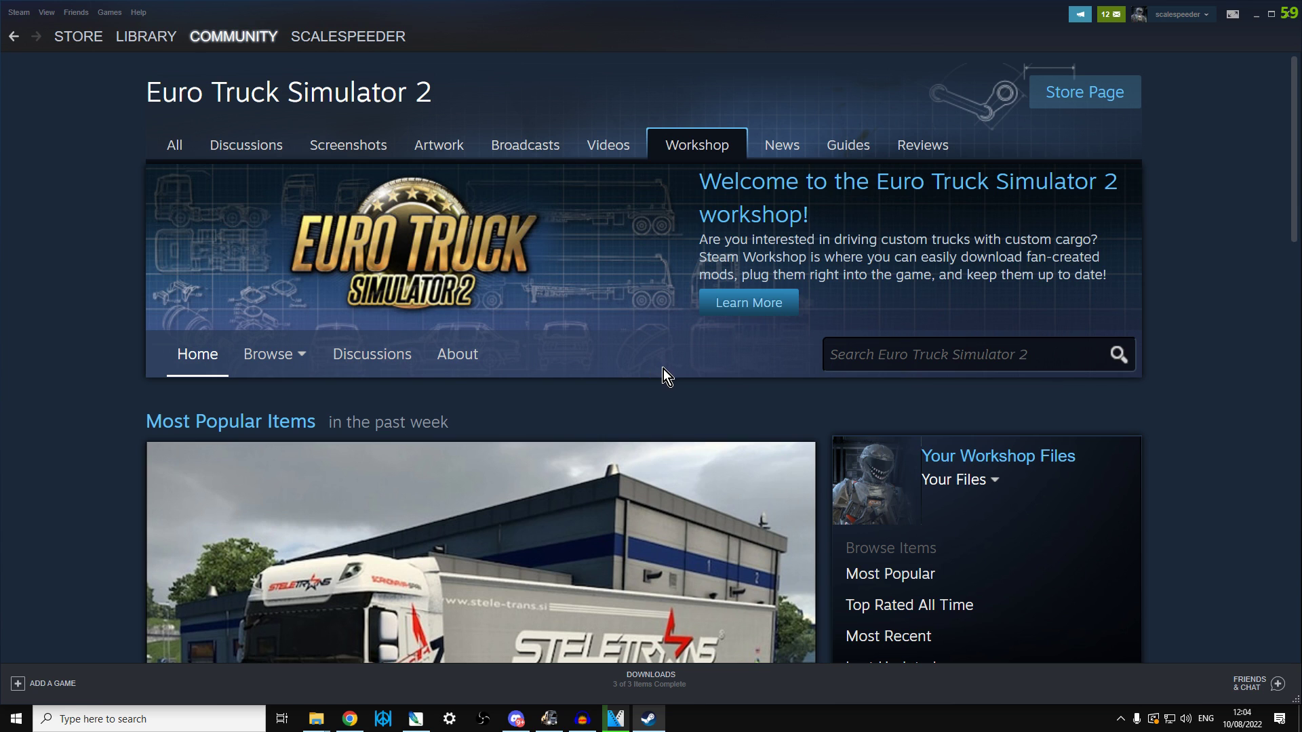
{"action": "mouse_move", "coordinate": [223, 39]}
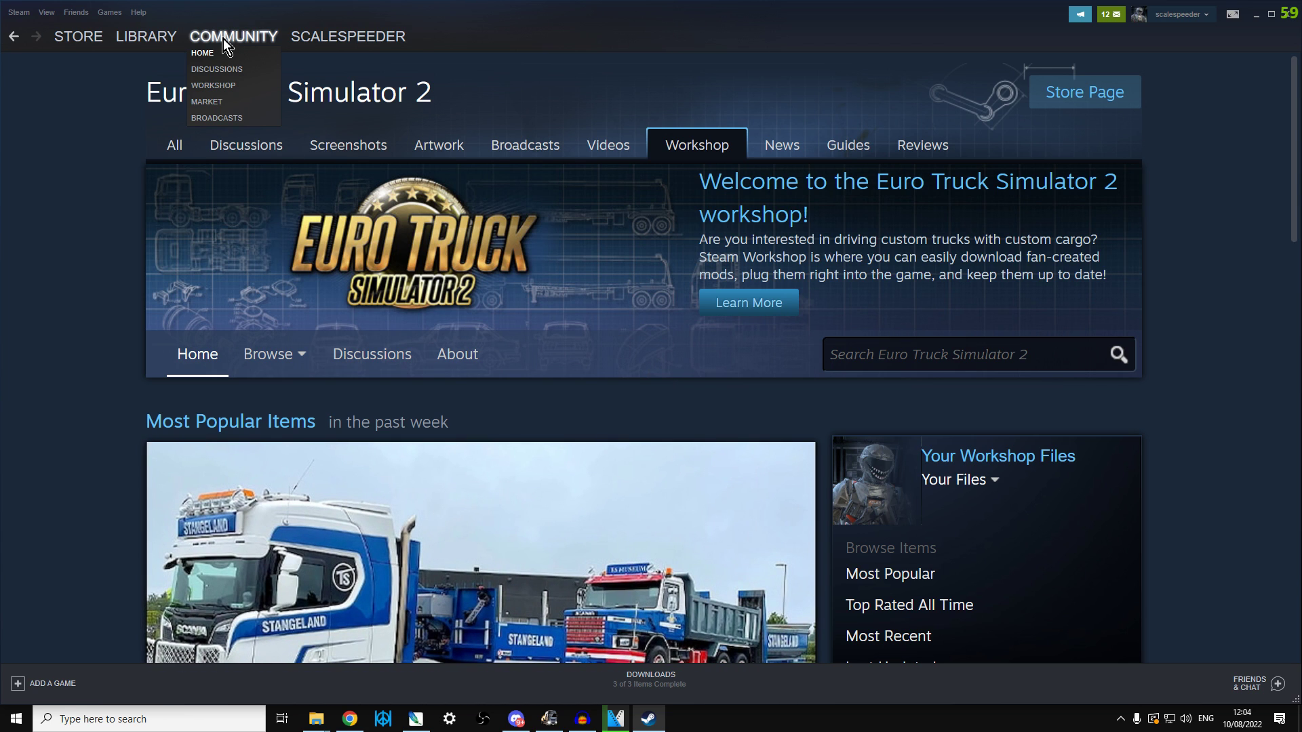
{"action": "left_click", "coordinate": [221, 86]}
{"action": "left_click", "coordinate": [969, 416]}
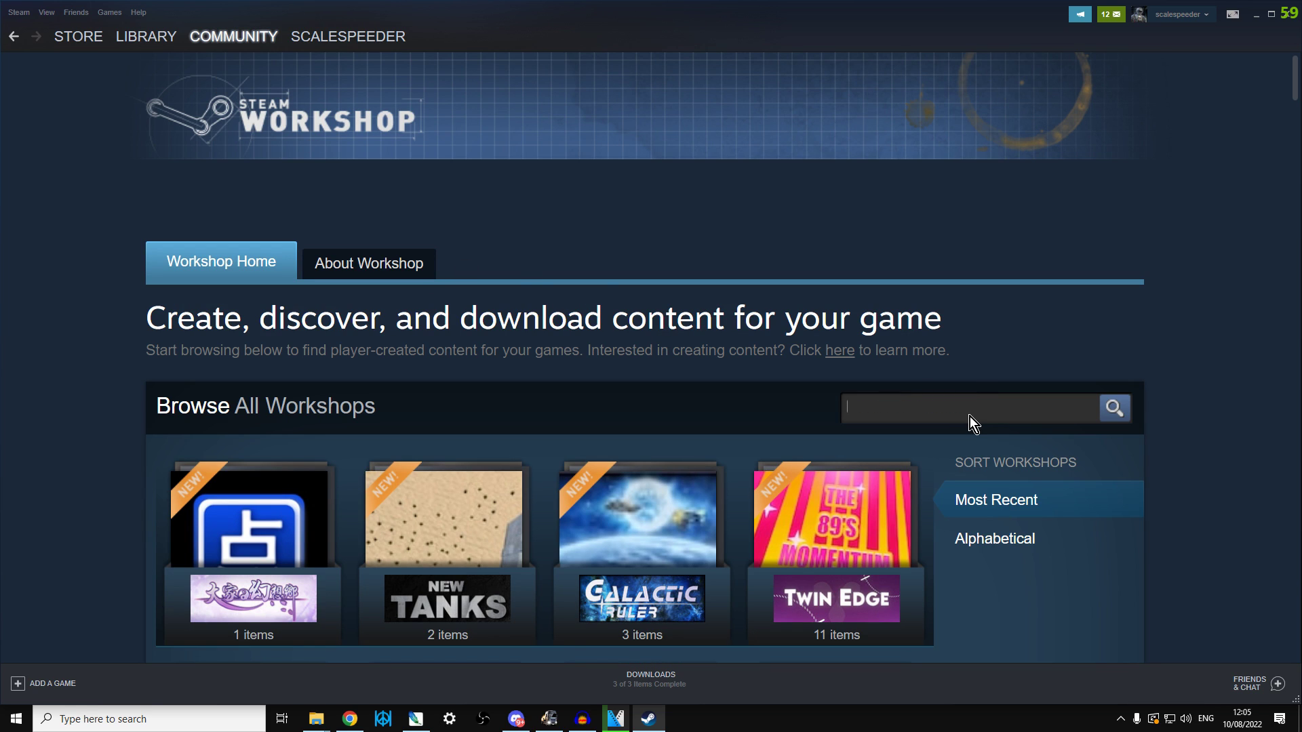
{"action": "type", "text": "euro t"}
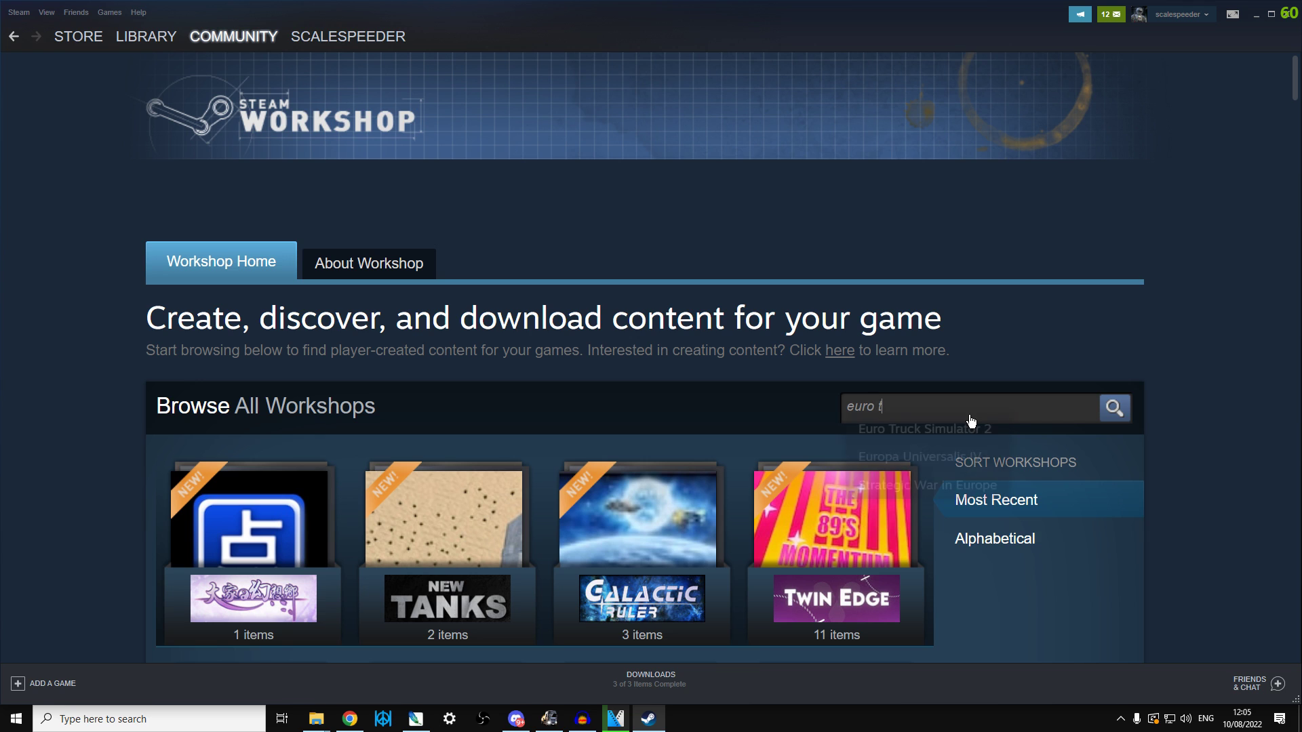
{"action": "type", "text": "ruc"}
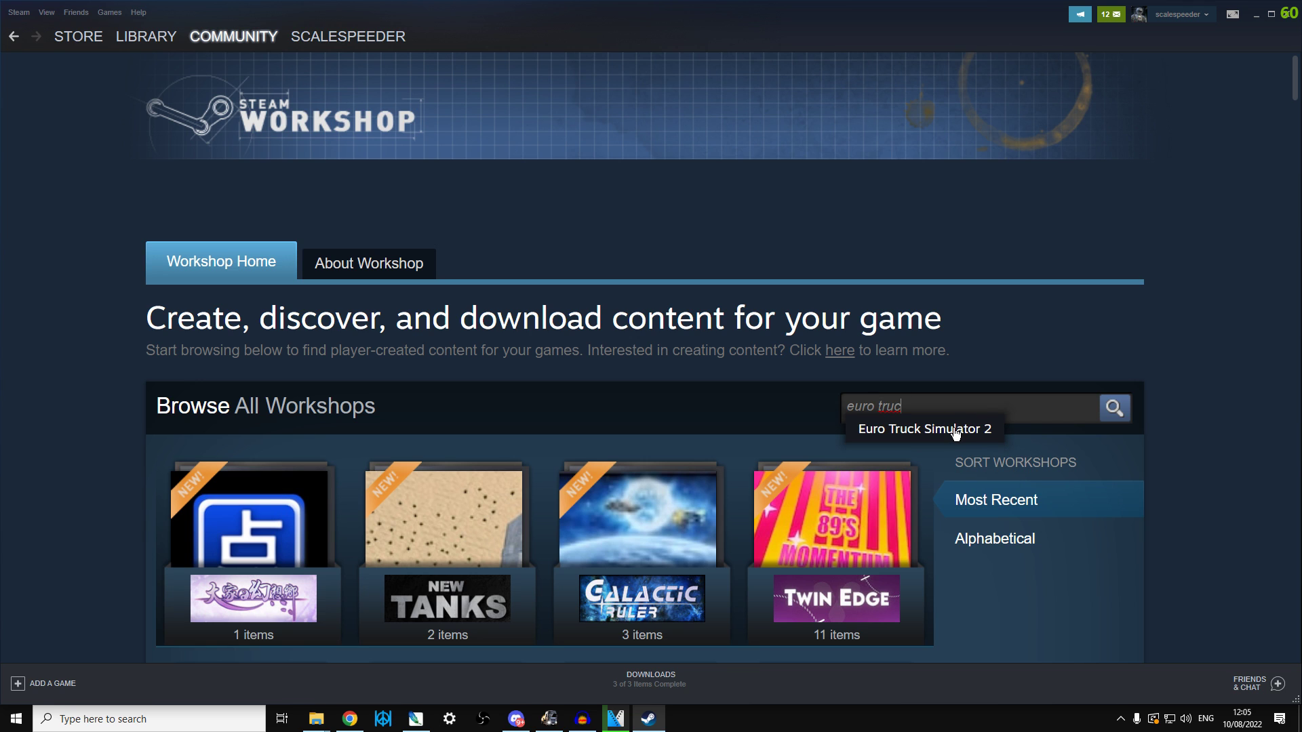
{"action": "left_click", "coordinate": [956, 431]}
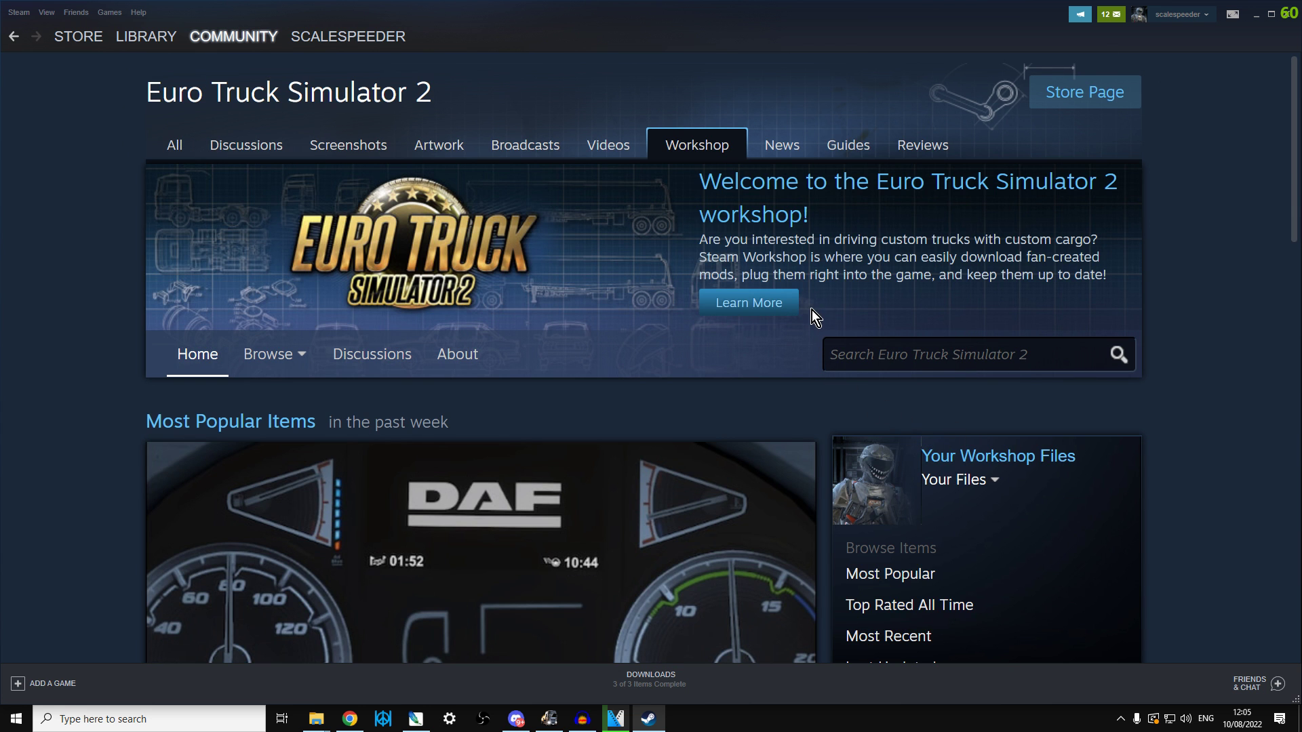
- Browse the Euro Truck Simulator 2 Workshop items and sort them by Most Subscribed
{"action": "scroll", "coordinate": [811, 309], "scroll_direction": "down", "scroll_amount": 3}
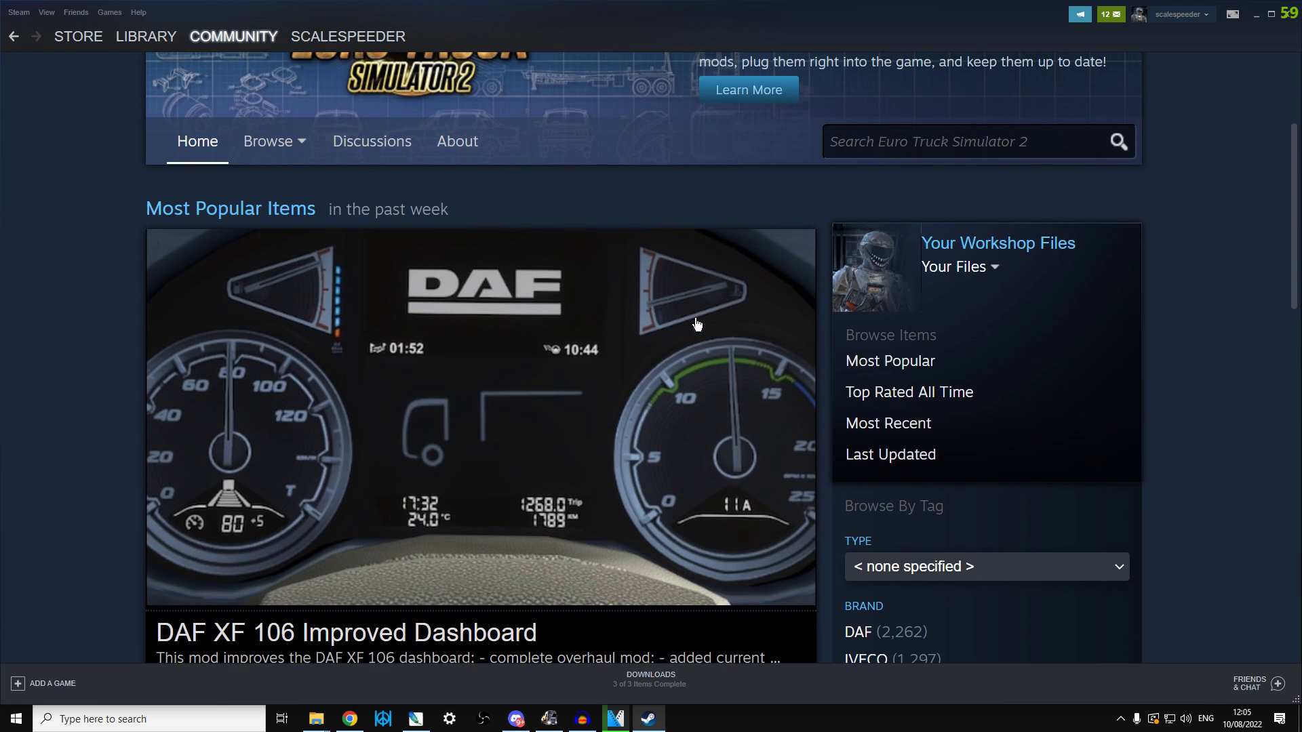
{"action": "mouse_move", "coordinate": [286, 158]}
{"action": "left_click", "coordinate": [265, 175]}
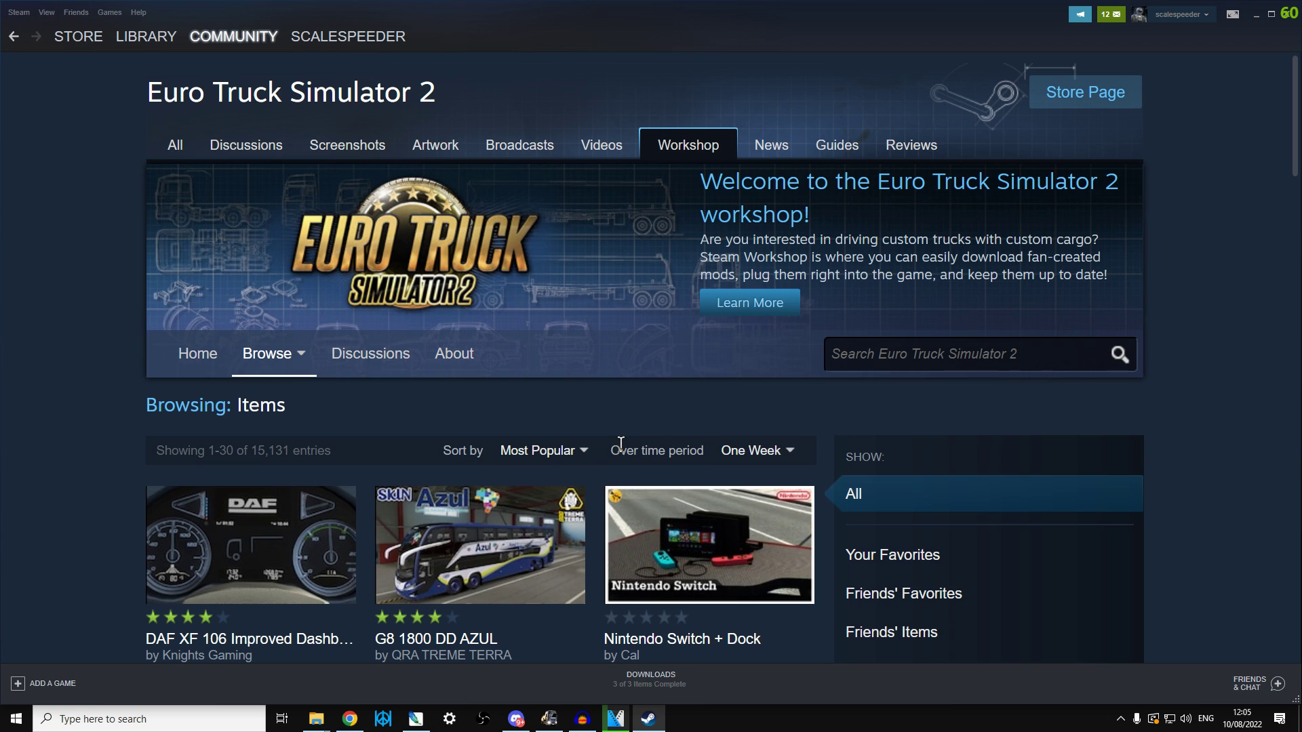
{"action": "left_click", "coordinate": [543, 450]}
{"action": "left_click", "coordinate": [536, 549]}
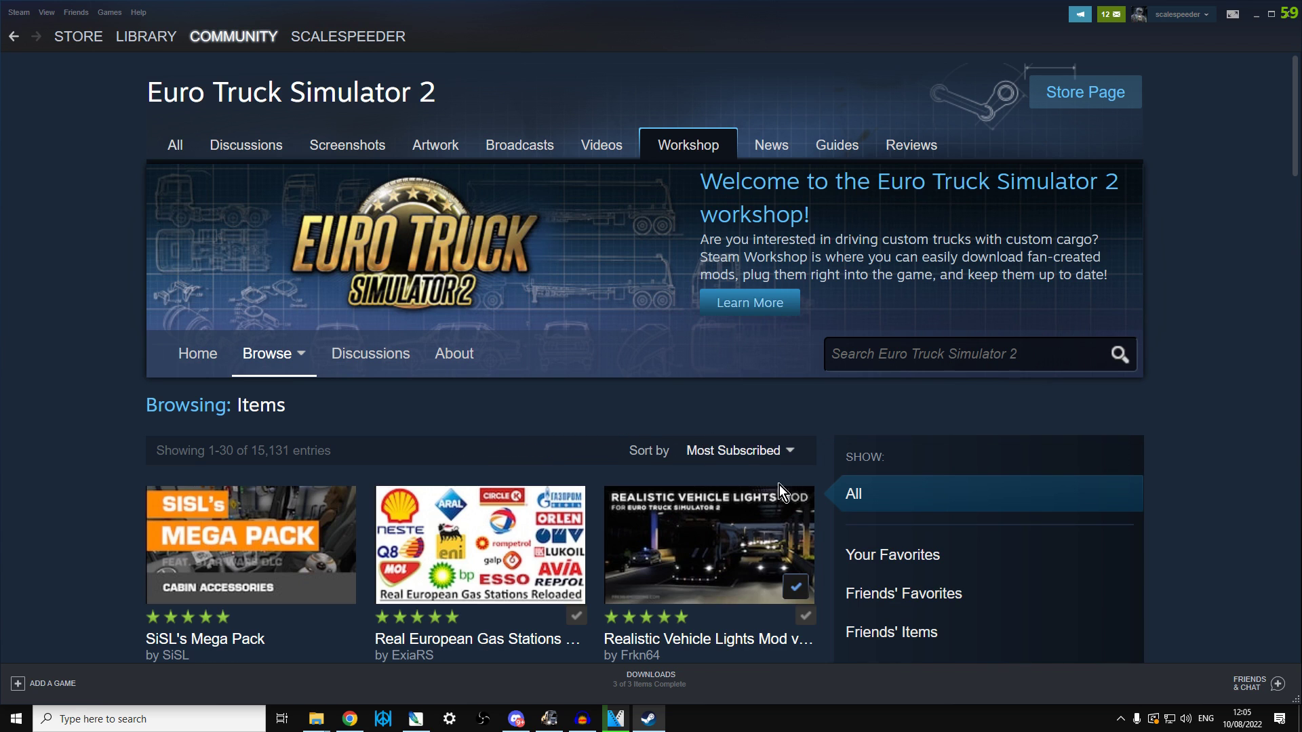
{"action": "left_click", "coordinate": [769, 451]}
{"action": "left_click", "coordinate": [663, 396]}
{"action": "scroll", "coordinate": [662, 391], "scroll_direction": "down", "scroll_amount": 3}
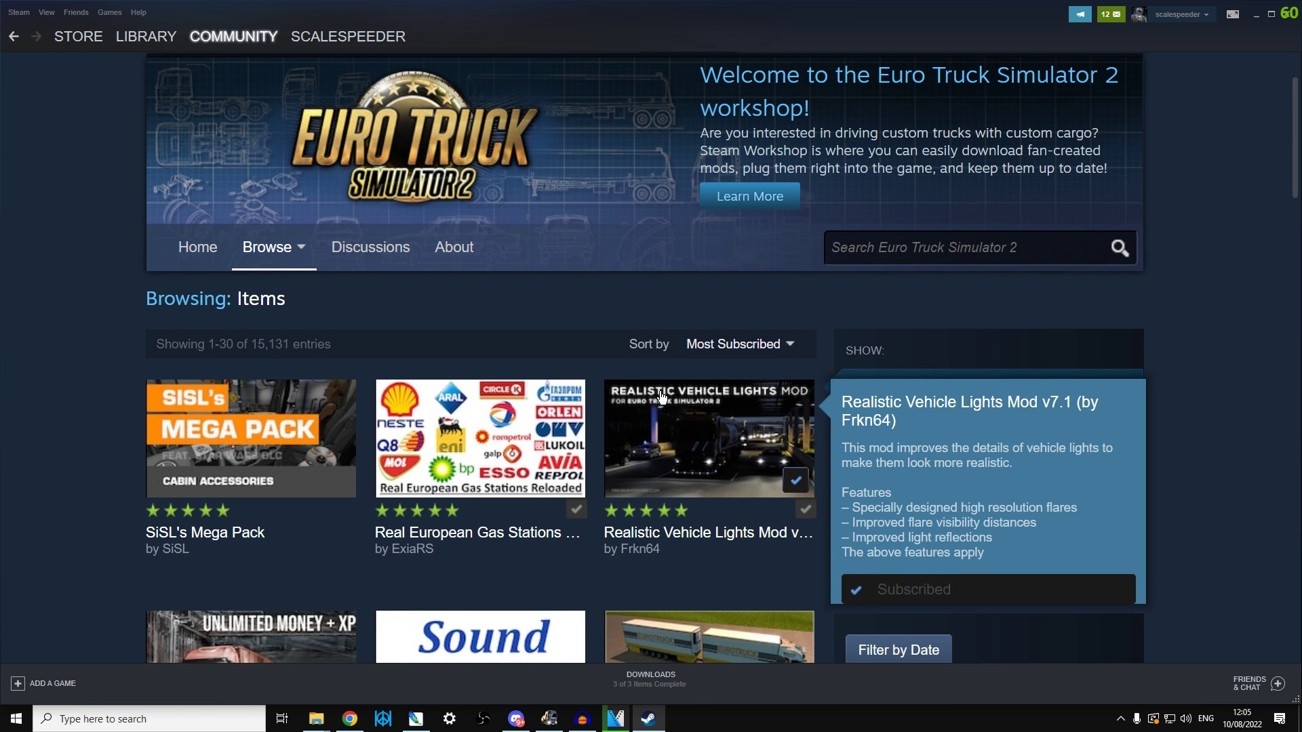
{"action": "scroll", "coordinate": [661, 397], "scroll_direction": "down", "scroll_amount": 2}
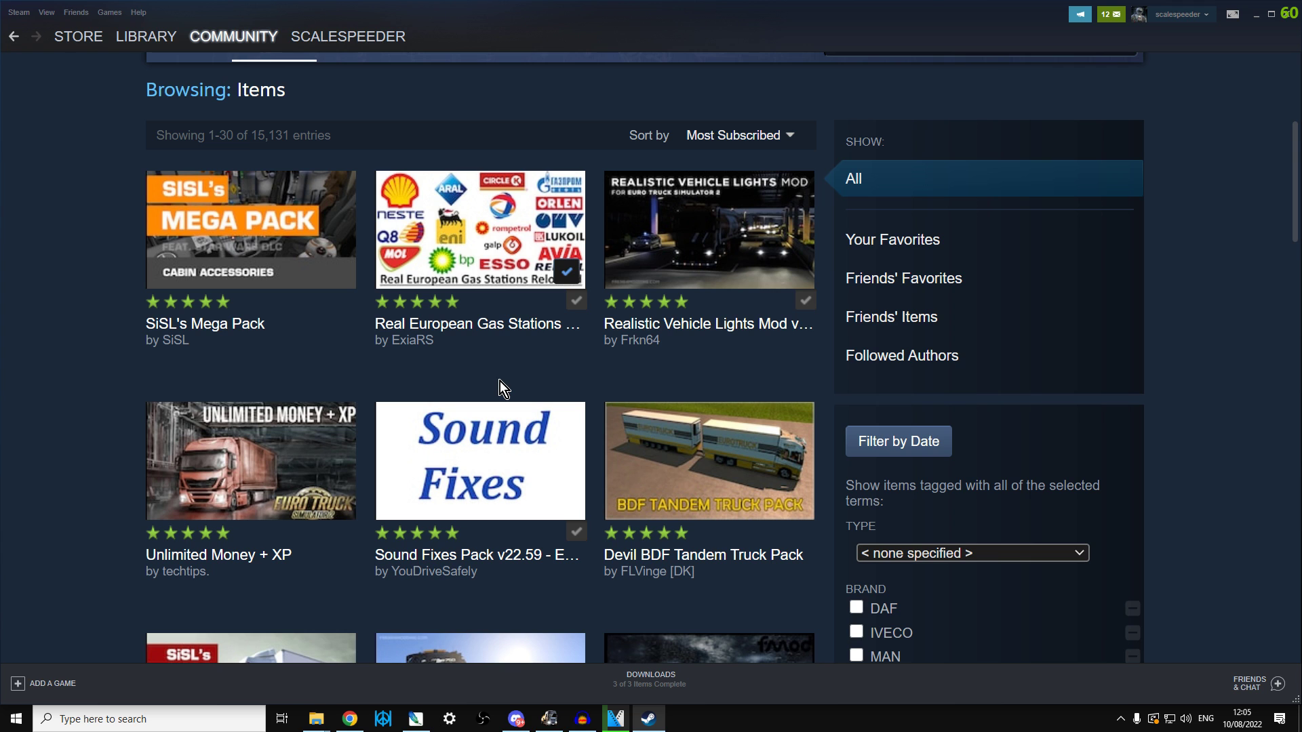
- Open the Realistic Vehicle Lights Mod v7.1 page and review its screenshots, subscription section, description and supported game versions
{"action": "mouse_move", "coordinate": [711, 222]}
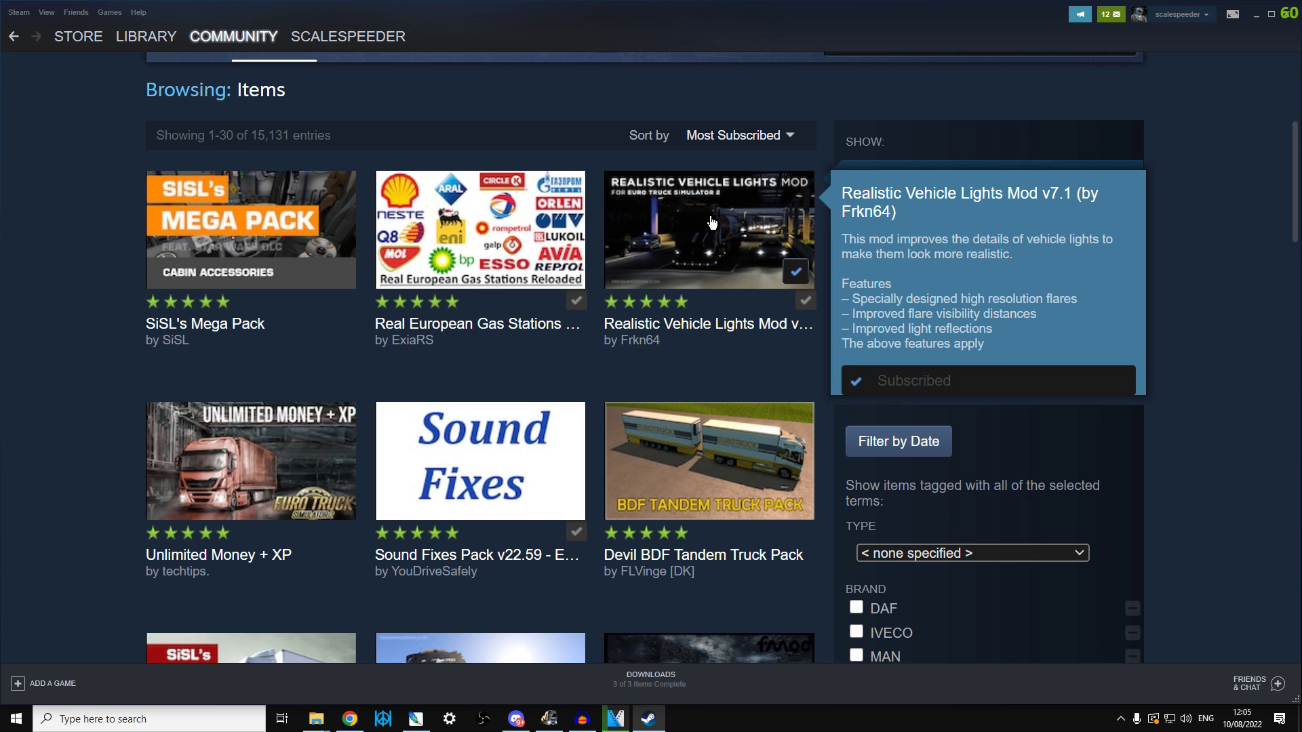
{"action": "left_click", "coordinate": [711, 222]}
{"action": "scroll", "coordinate": [610, 394], "scroll_direction": "down", "scroll_amount": 8}
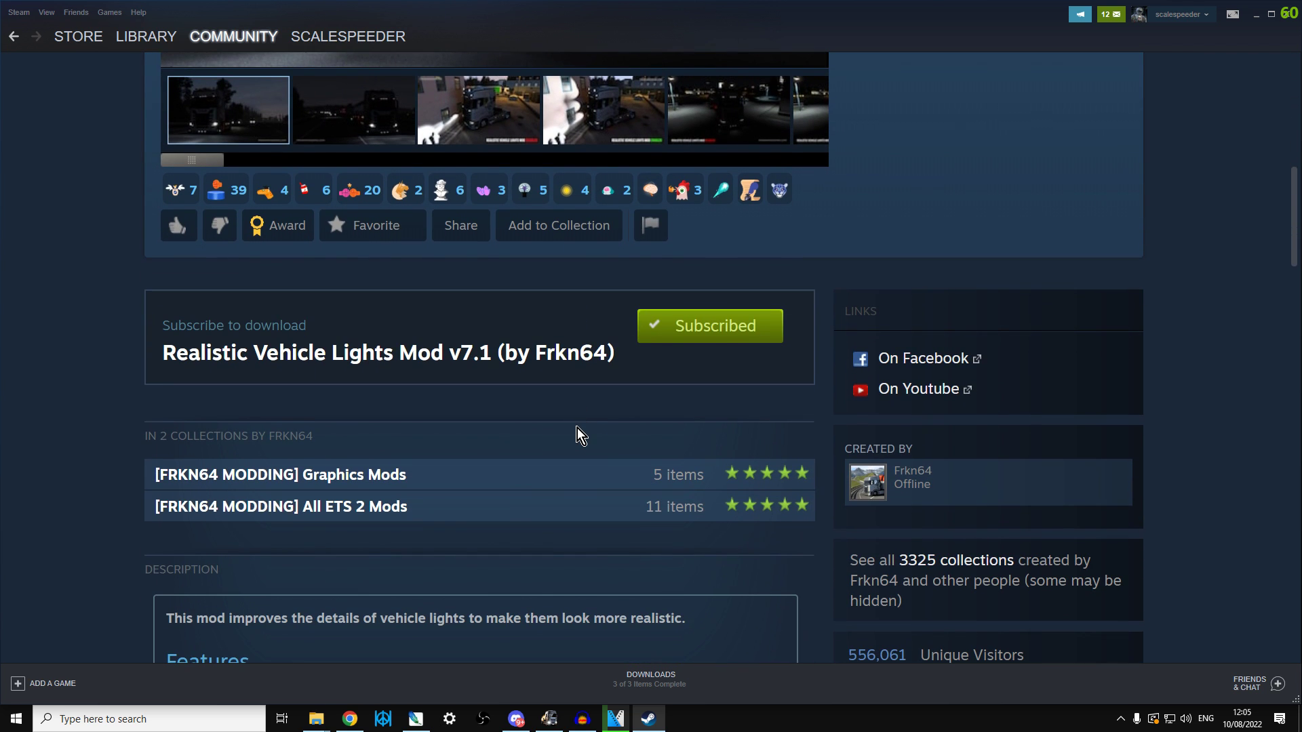
{"action": "scroll", "coordinate": [576, 430], "scroll_direction": "down", "scroll_amount": 7}
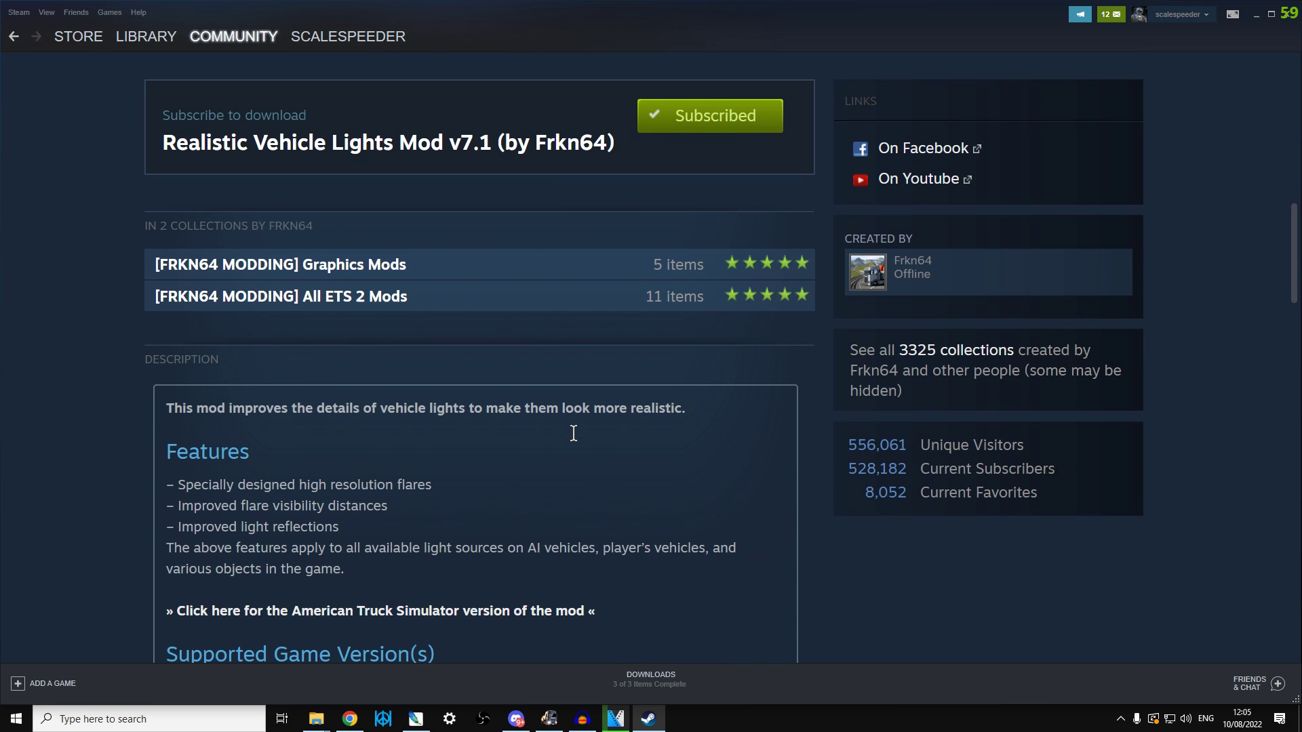
{"action": "scroll", "coordinate": [526, 464], "scroll_direction": "down", "scroll_amount": 3}
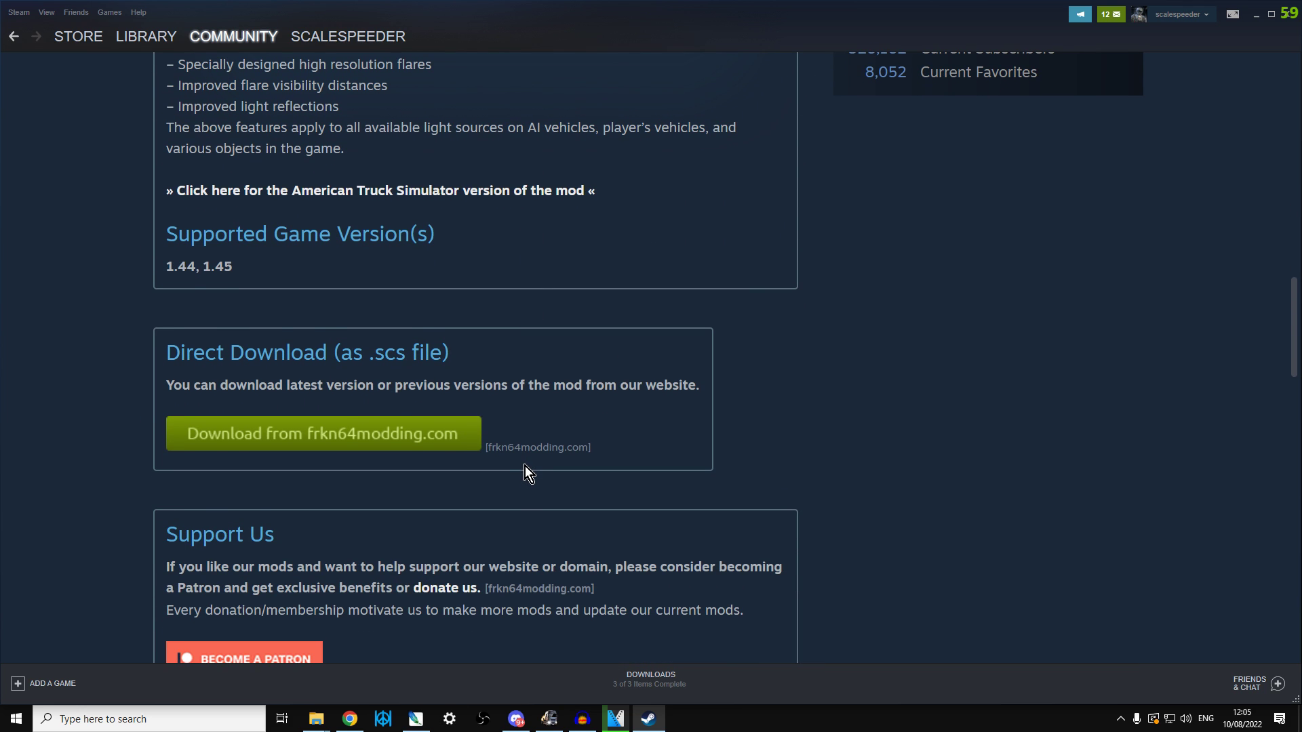
{"action": "scroll", "coordinate": [525, 466], "scroll_direction": "down", "scroll_amount": 2}
{"action": "scroll", "coordinate": [515, 492], "scroll_direction": "down", "scroll_amount": 8}
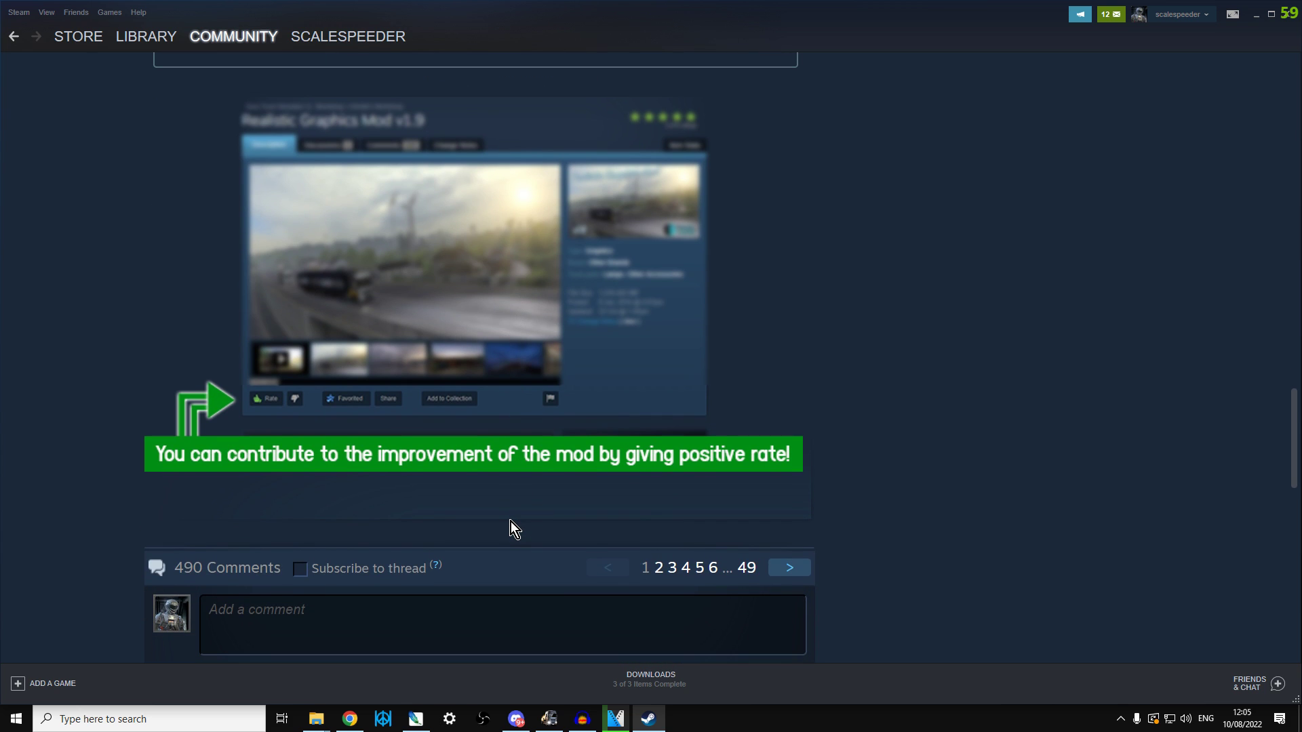
{"action": "scroll", "coordinate": [510, 522], "scroll_direction": "up", "scroll_amount": 13}
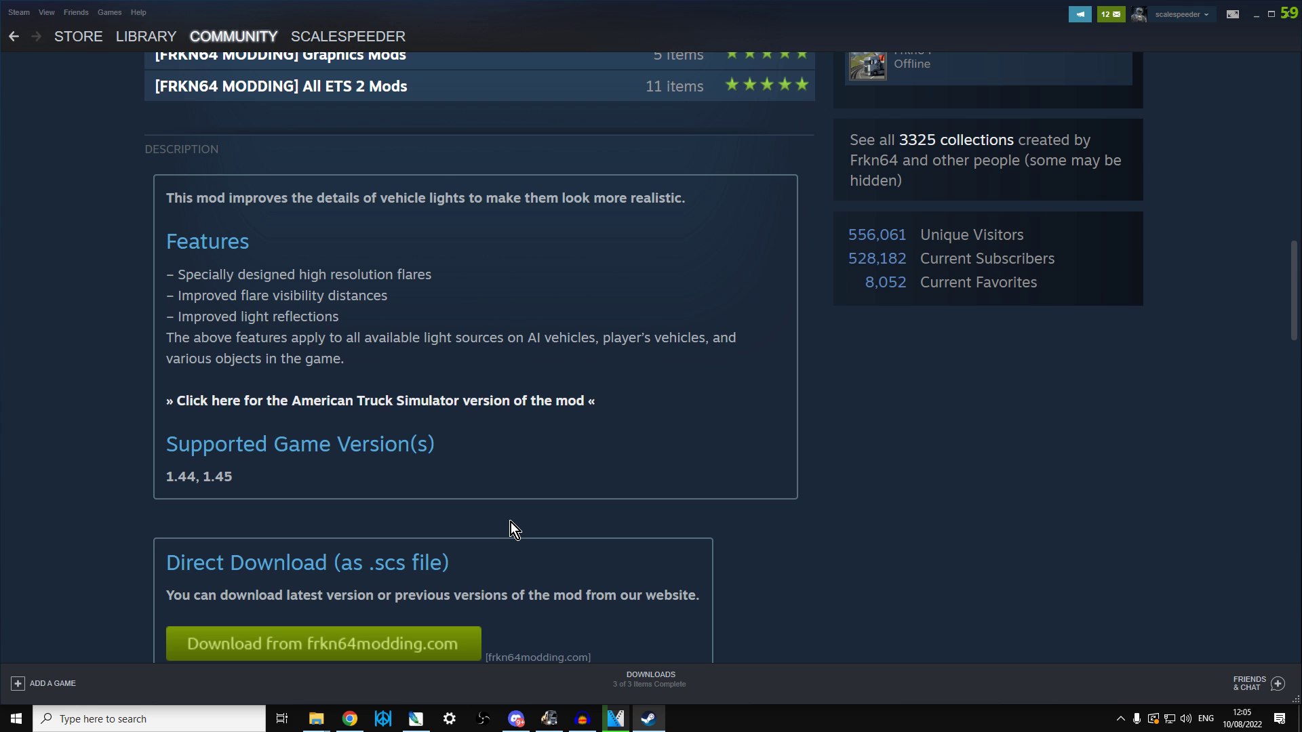
{"action": "scroll", "coordinate": [511, 522], "scroll_direction": "up", "scroll_amount": 9}
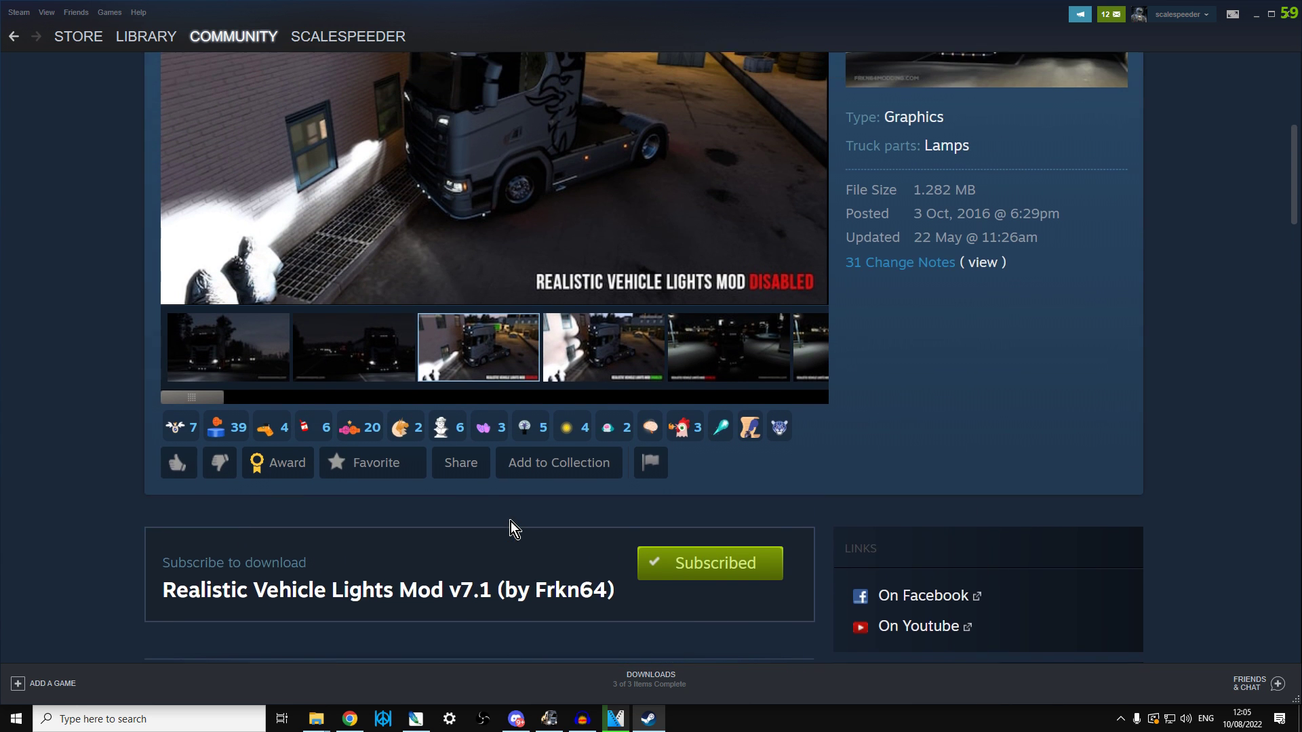
{"action": "scroll", "coordinate": [510, 522], "scroll_direction": "up", "scroll_amount": 6}
{"action": "scroll", "coordinate": [509, 520], "scroll_direction": "down", "scroll_amount": 7}
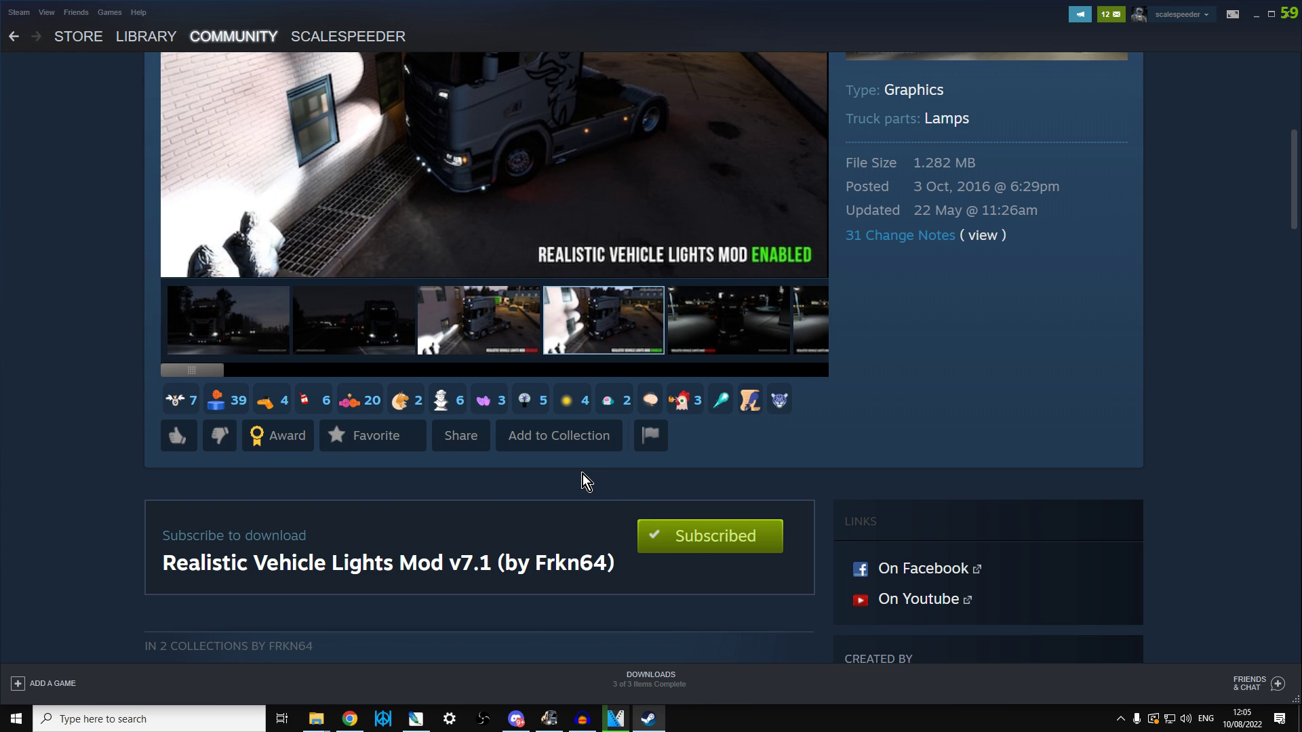
{"action": "scroll", "coordinate": [583, 474], "scroll_direction": "up", "scroll_amount": 6}
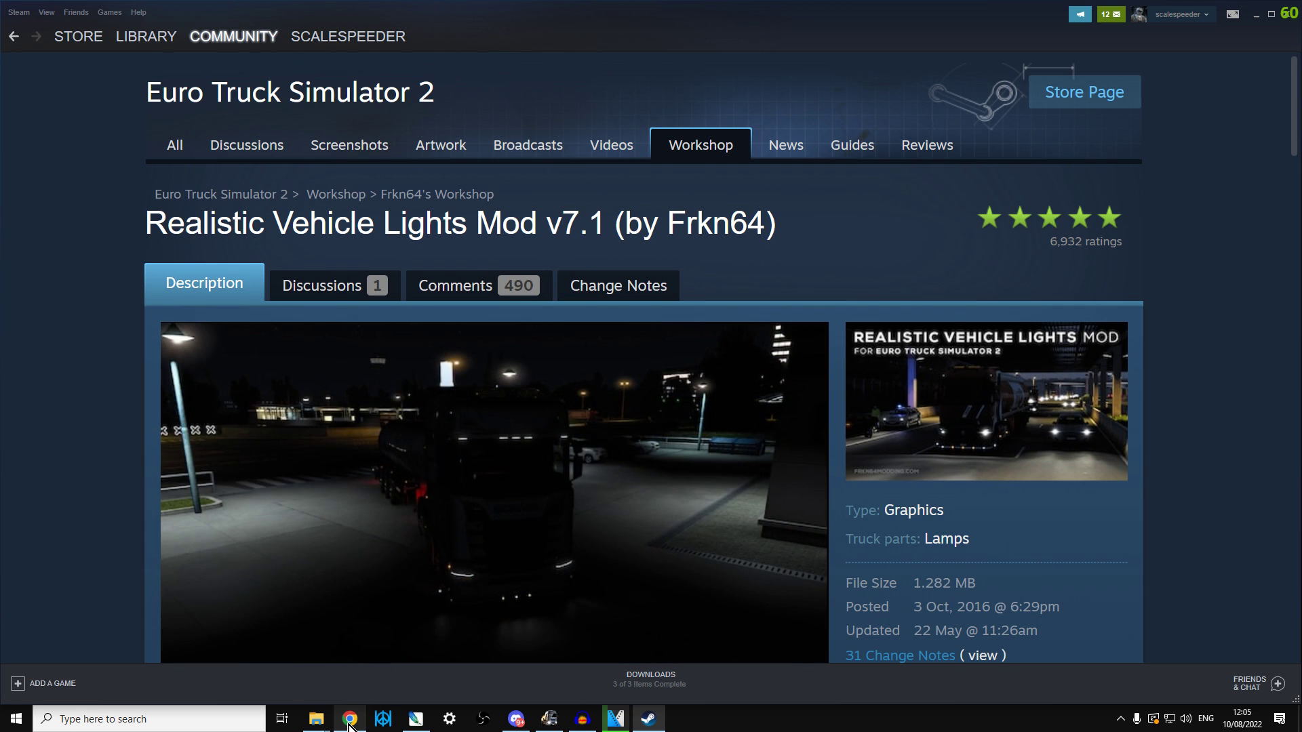
- Switch to Chrome and examine the Jazzycat Trucks, Buses, and Cars entry and its mod link in the gamerant.com article
{"action": "left_click", "coordinate": [349, 720]}
{"action": "left_click", "coordinate": [625, 19]}
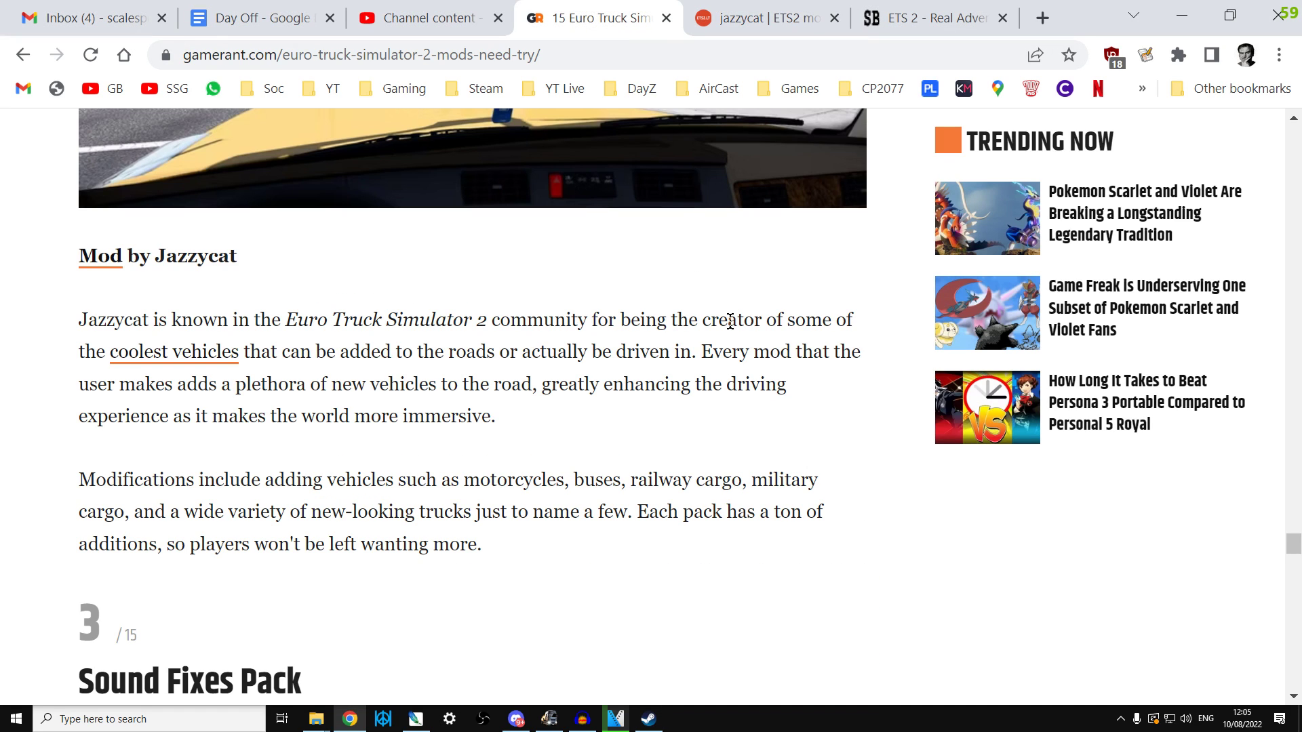
{"action": "scroll", "coordinate": [729, 321], "scroll_direction": "up", "scroll_amount": 8}
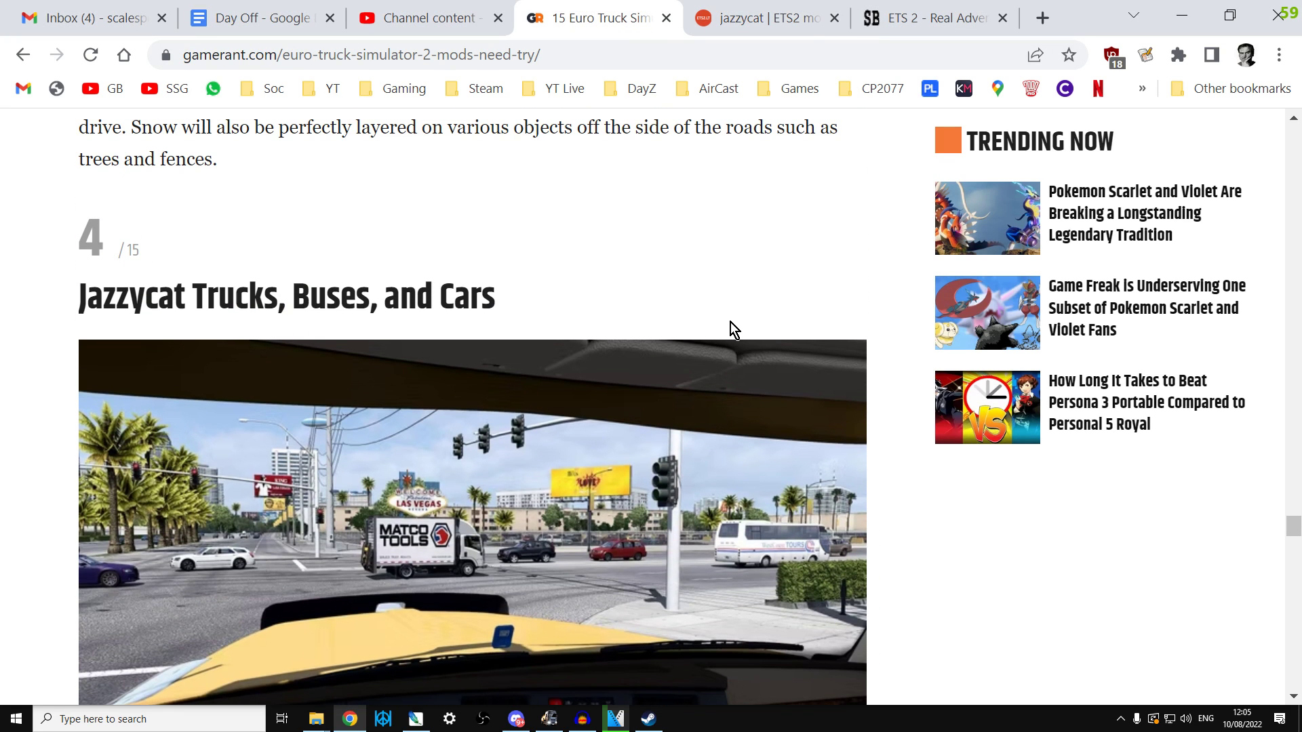
{"action": "scroll", "coordinate": [730, 322], "scroll_direction": "up", "scroll_amount": 8}
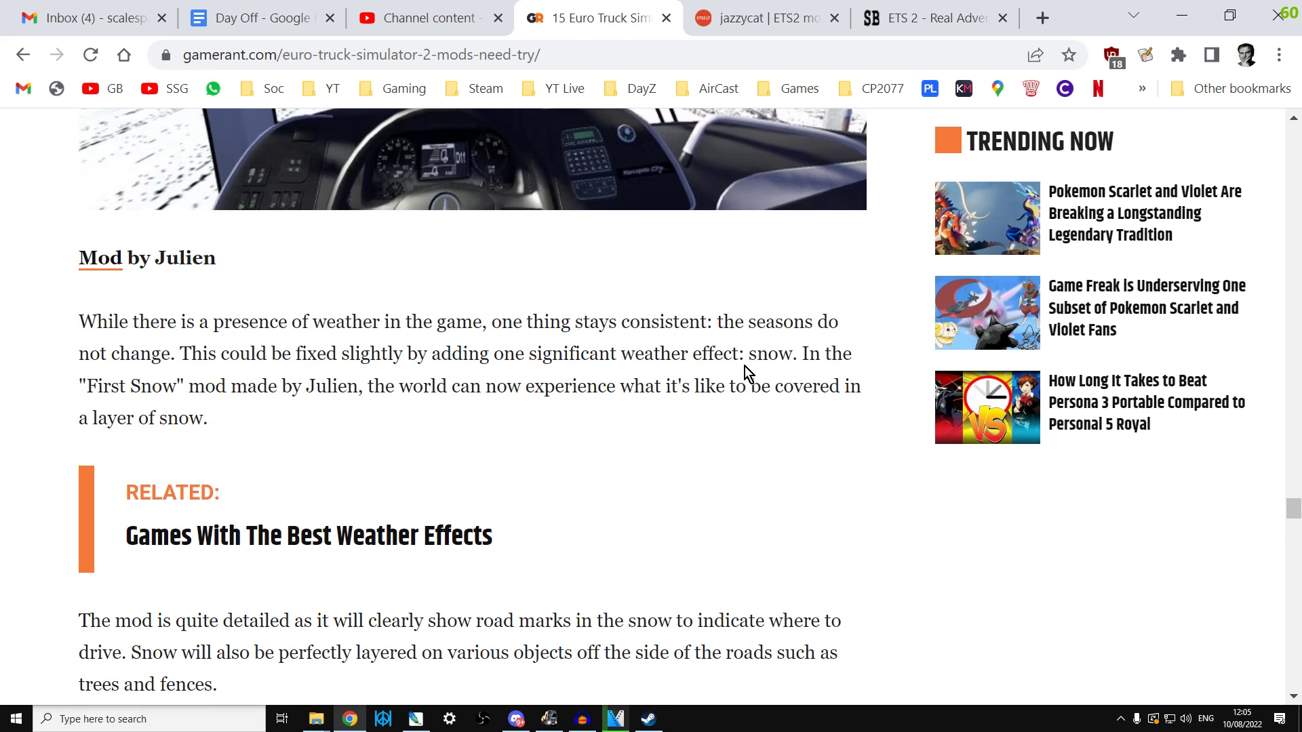
{"action": "scroll", "coordinate": [736, 368], "scroll_direction": "down", "scroll_amount": 10}
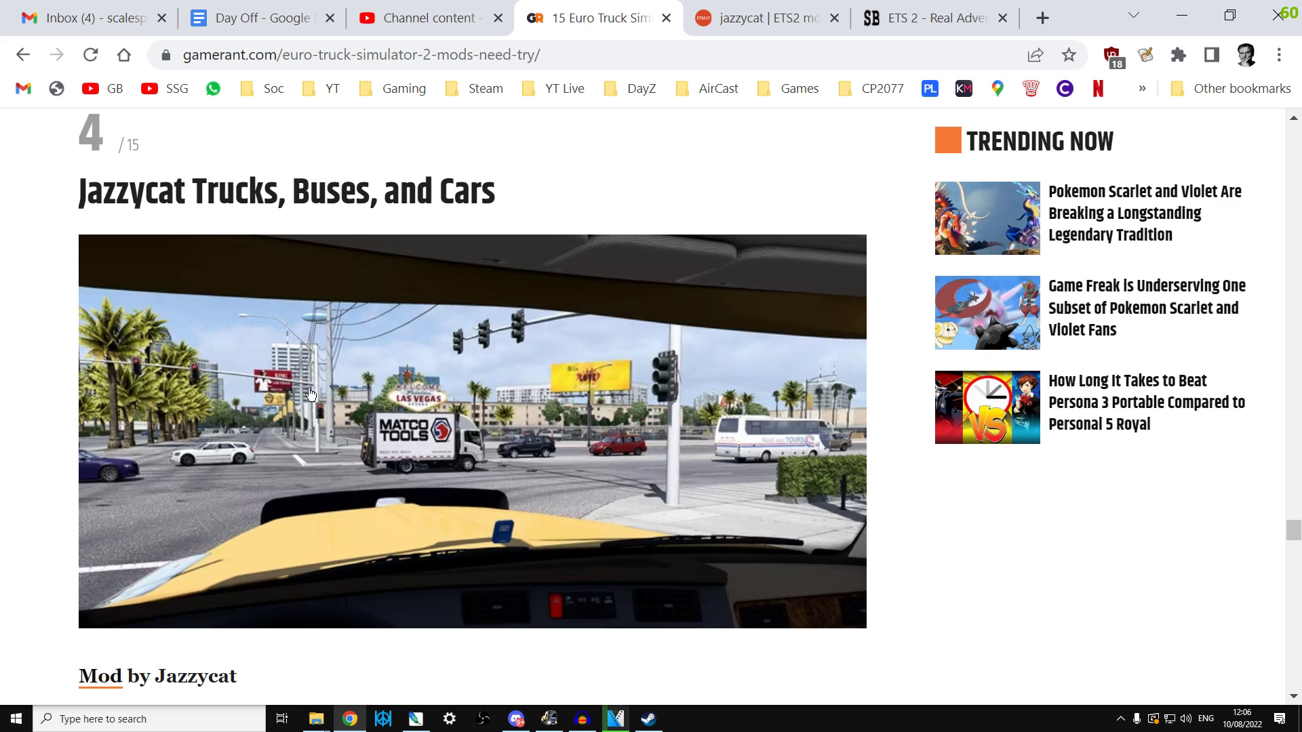
{"action": "scroll", "coordinate": [316, 410], "scroll_direction": "down", "scroll_amount": 3}
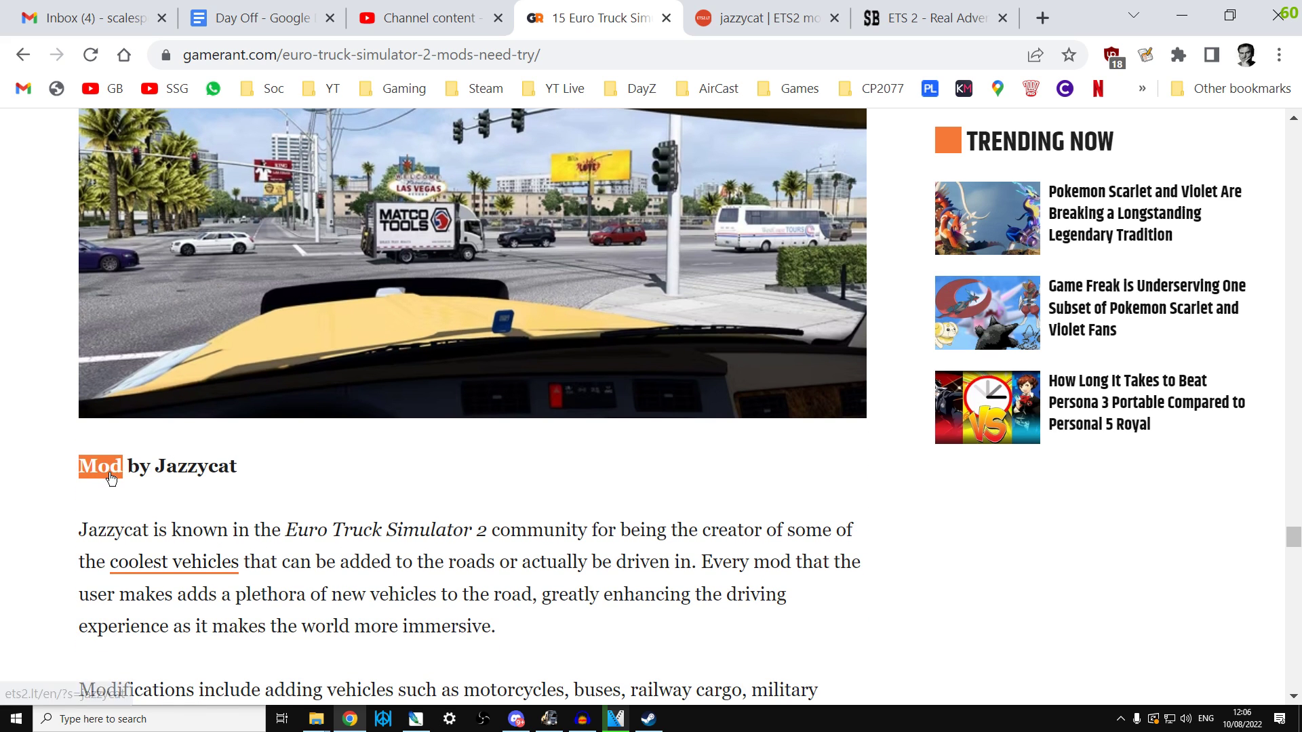
- On the ets2.lt jazzycat results page, find AI Traffic Pack by Jazzycat v18.1.2 and open its download page
{"action": "left_click", "coordinate": [764, 18]}
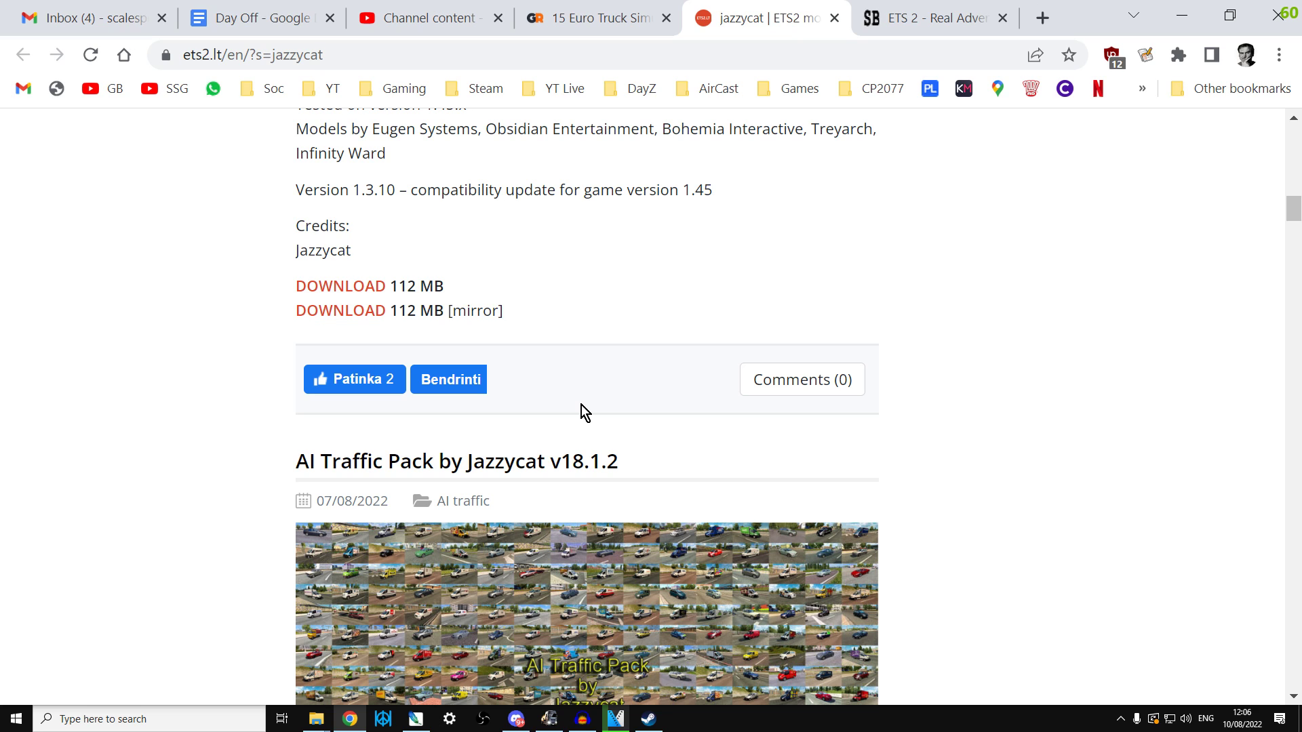
{"action": "scroll", "coordinate": [581, 410], "scroll_direction": "down", "scroll_amount": 2}
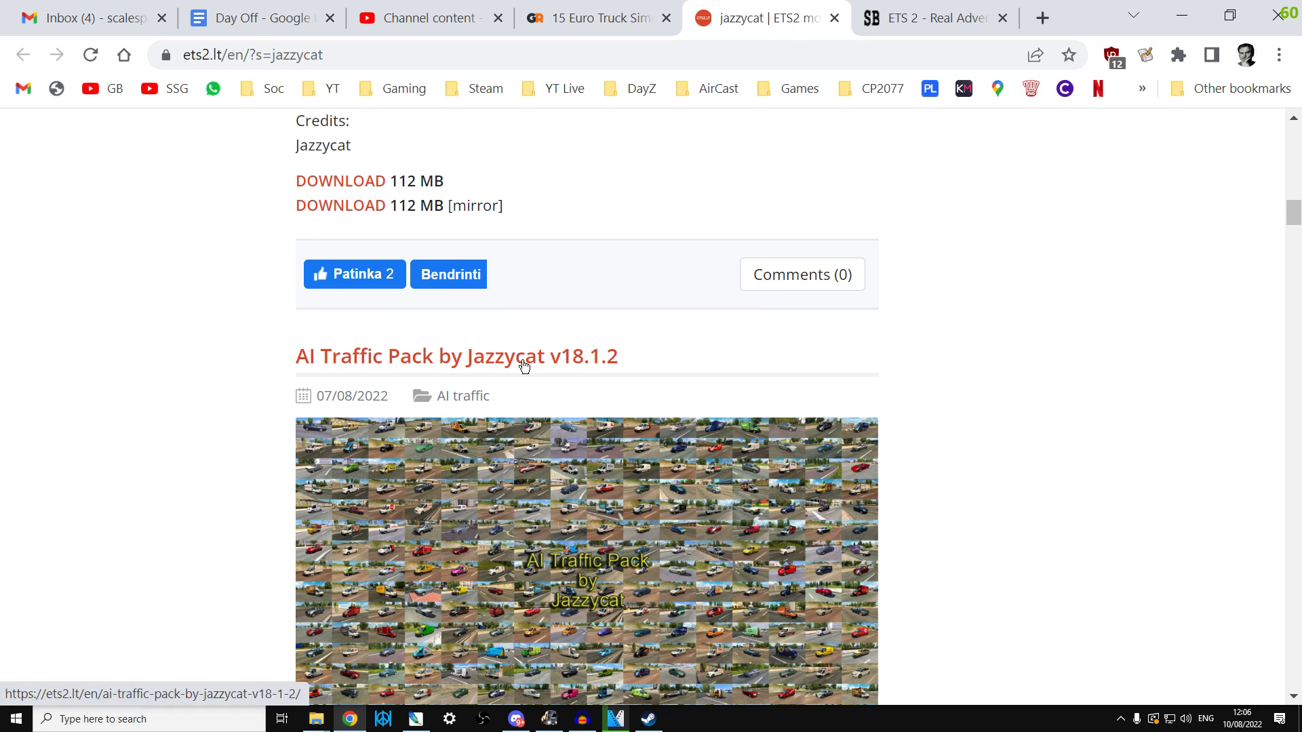
{"action": "scroll", "coordinate": [568, 403], "scroll_direction": "down", "scroll_amount": 8}
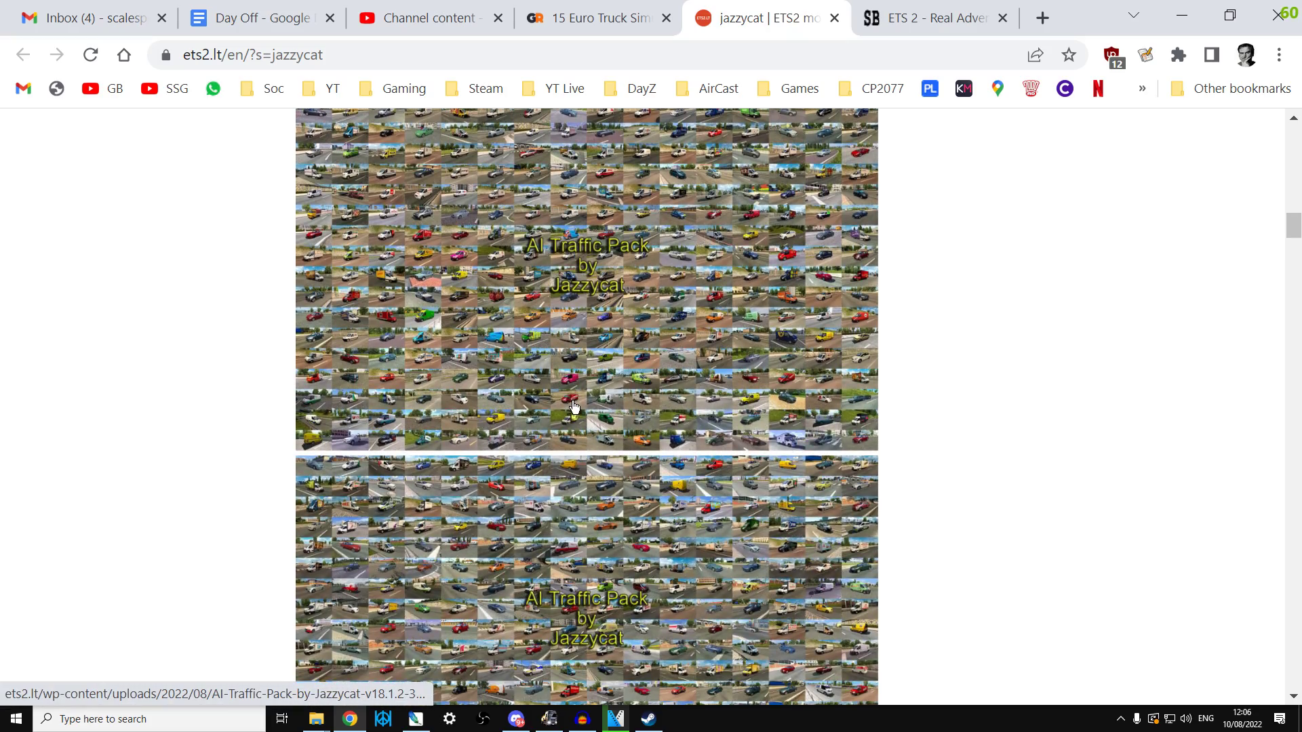
{"action": "scroll", "coordinate": [573, 409], "scroll_direction": "down", "scroll_amount": 20}
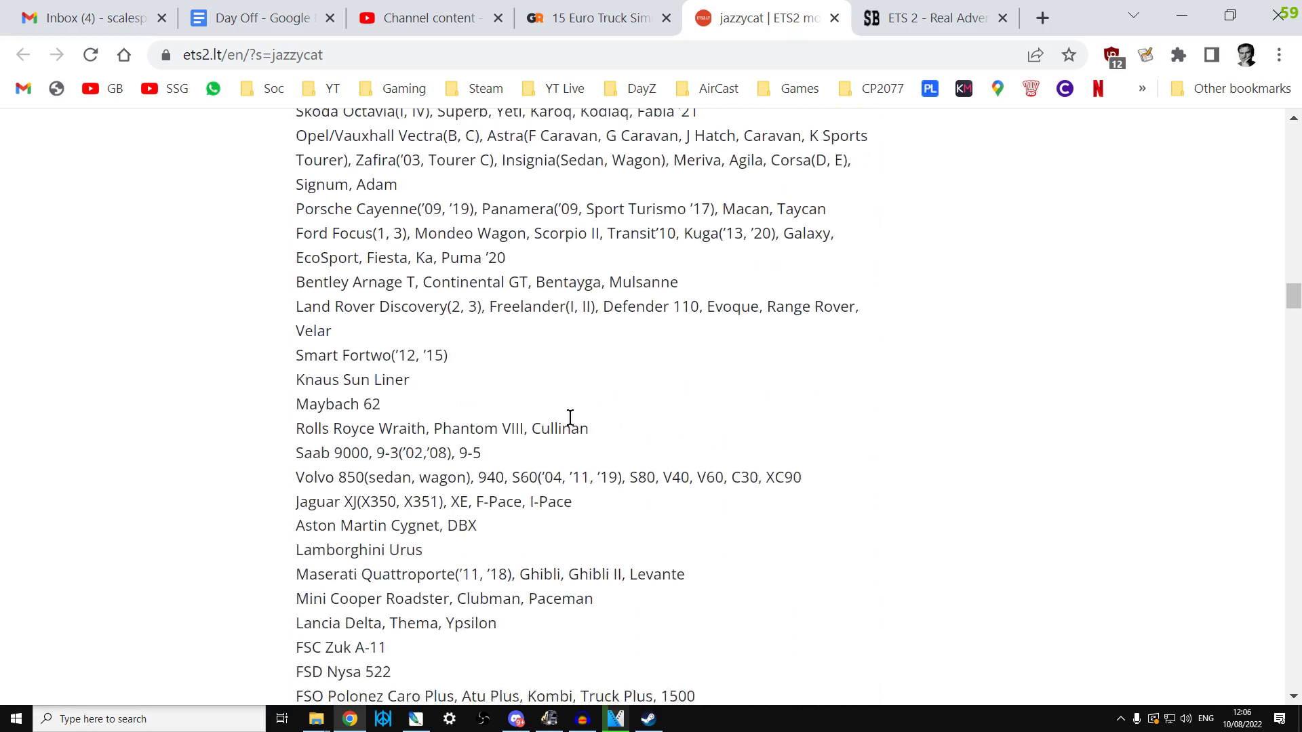
{"action": "scroll", "coordinate": [569, 421], "scroll_direction": "down", "scroll_amount": 12}
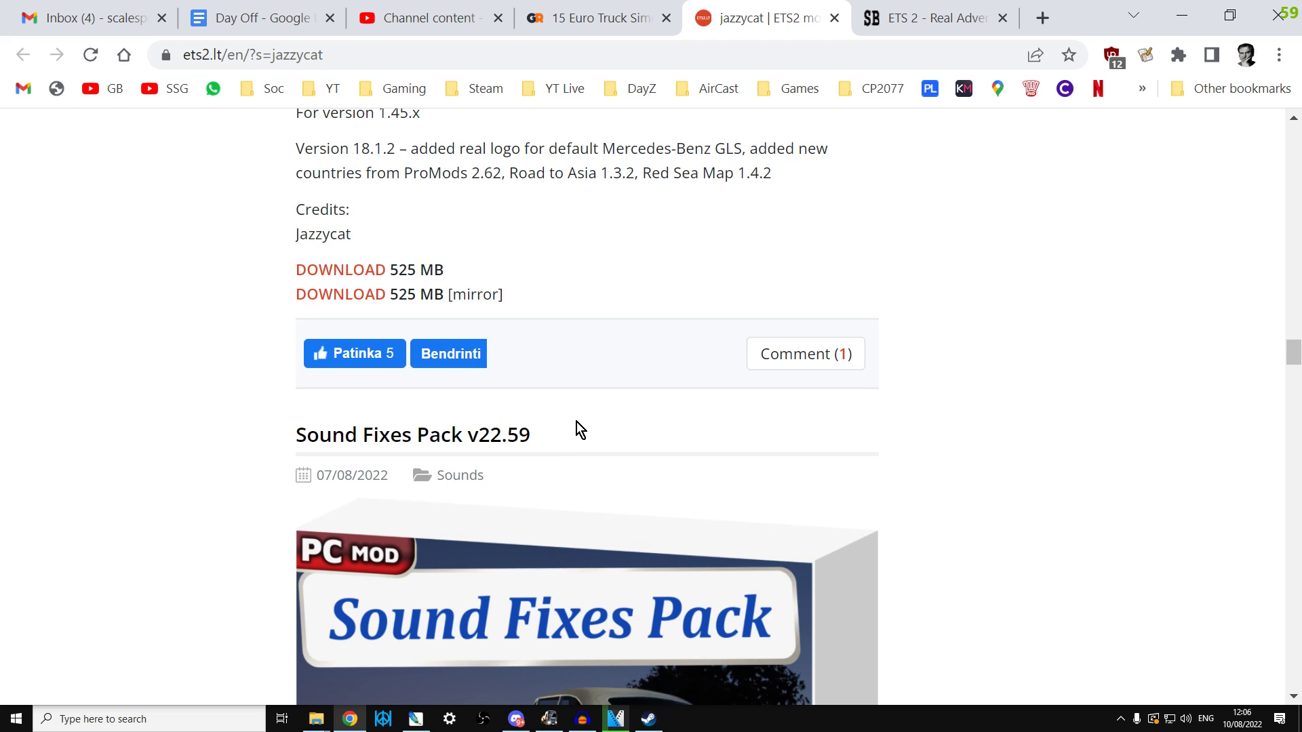
{"action": "scroll", "coordinate": [575, 429], "scroll_direction": "up", "scroll_amount": 1}
{"action": "left_click", "coordinate": [359, 381]}
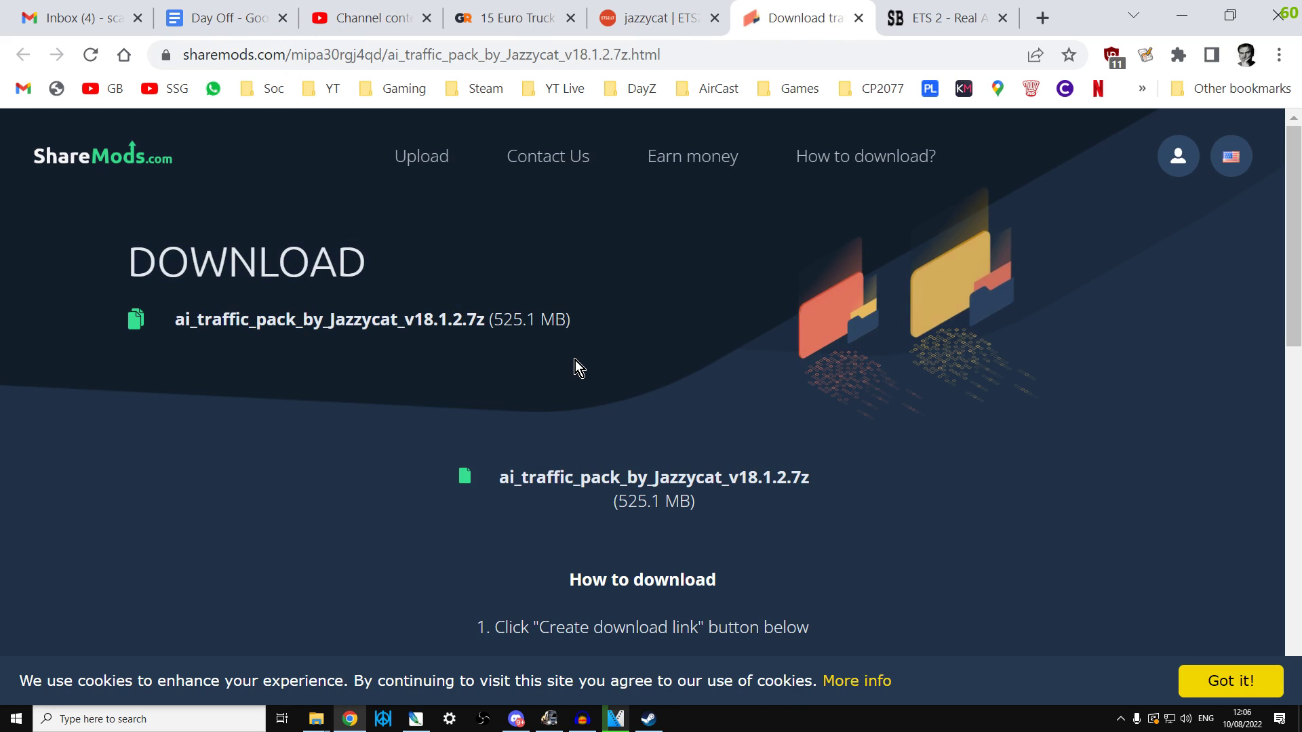
- Review the ShareMods download instructions for the traffic pack and switch to the Downloads folder in File Explorer
{"action": "scroll", "coordinate": [634, 577], "scroll_direction": "down", "scroll_amount": 2}
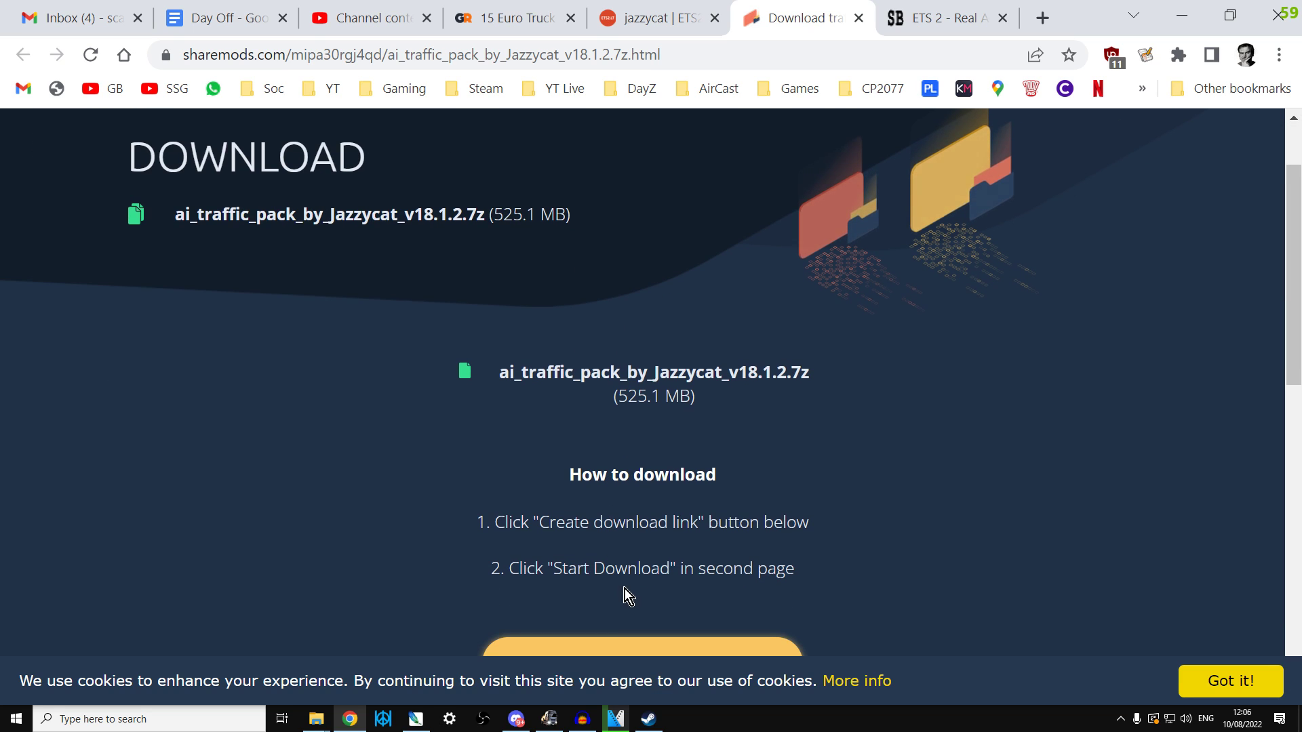
{"action": "scroll", "coordinate": [645, 507], "scroll_direction": "down", "scroll_amount": 3}
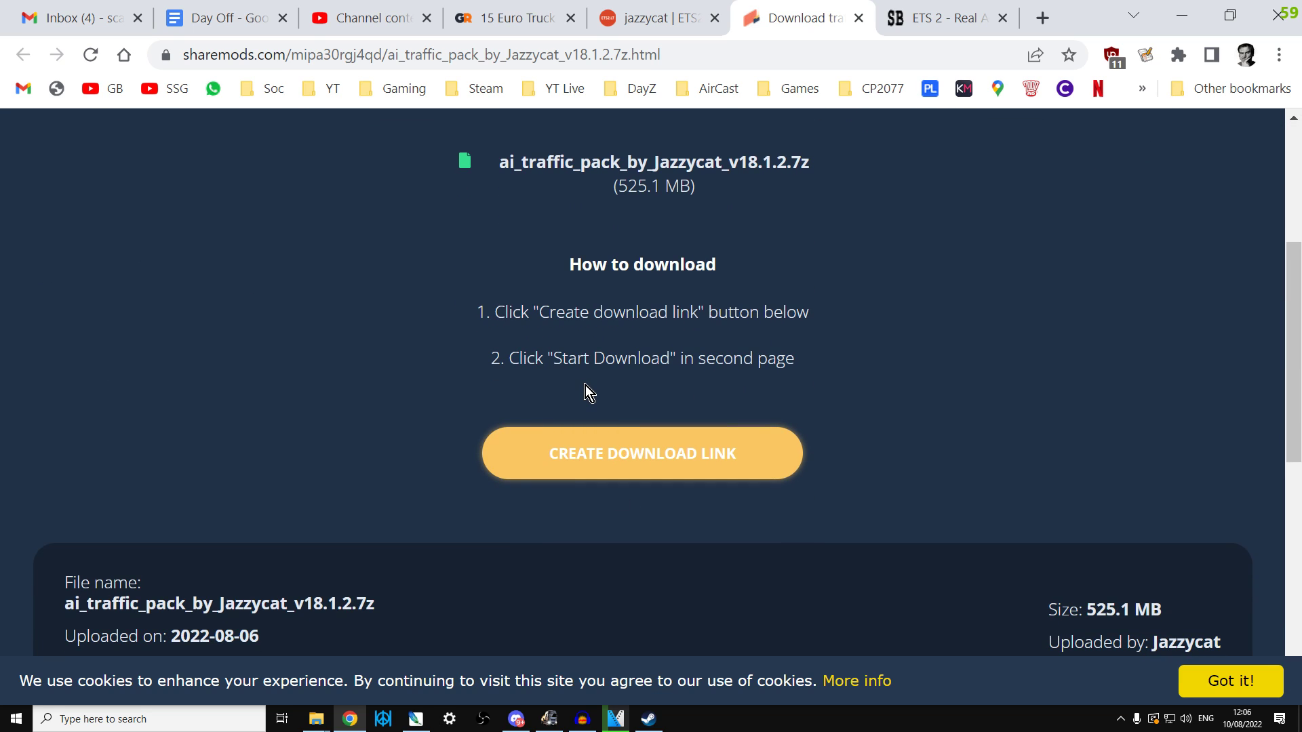
{"action": "mouse_move", "coordinate": [321, 723]}
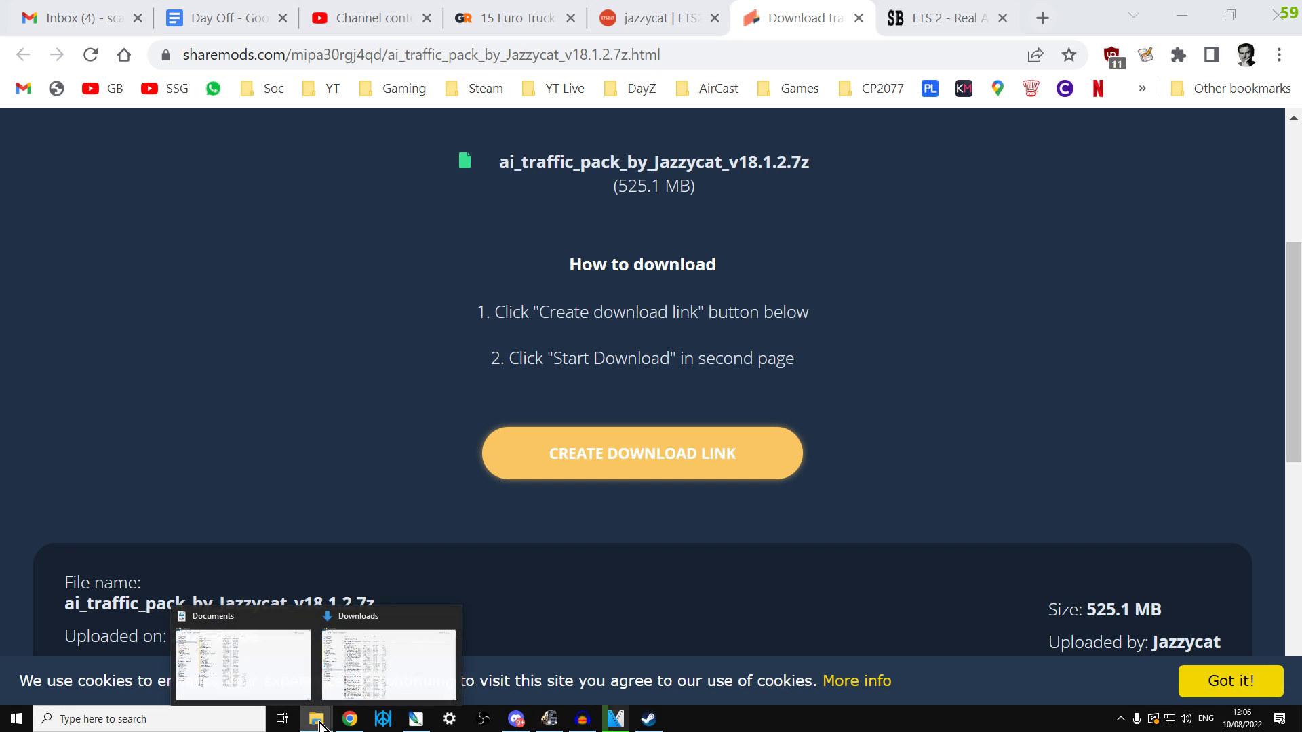
{"action": "left_click", "coordinate": [382, 678]}
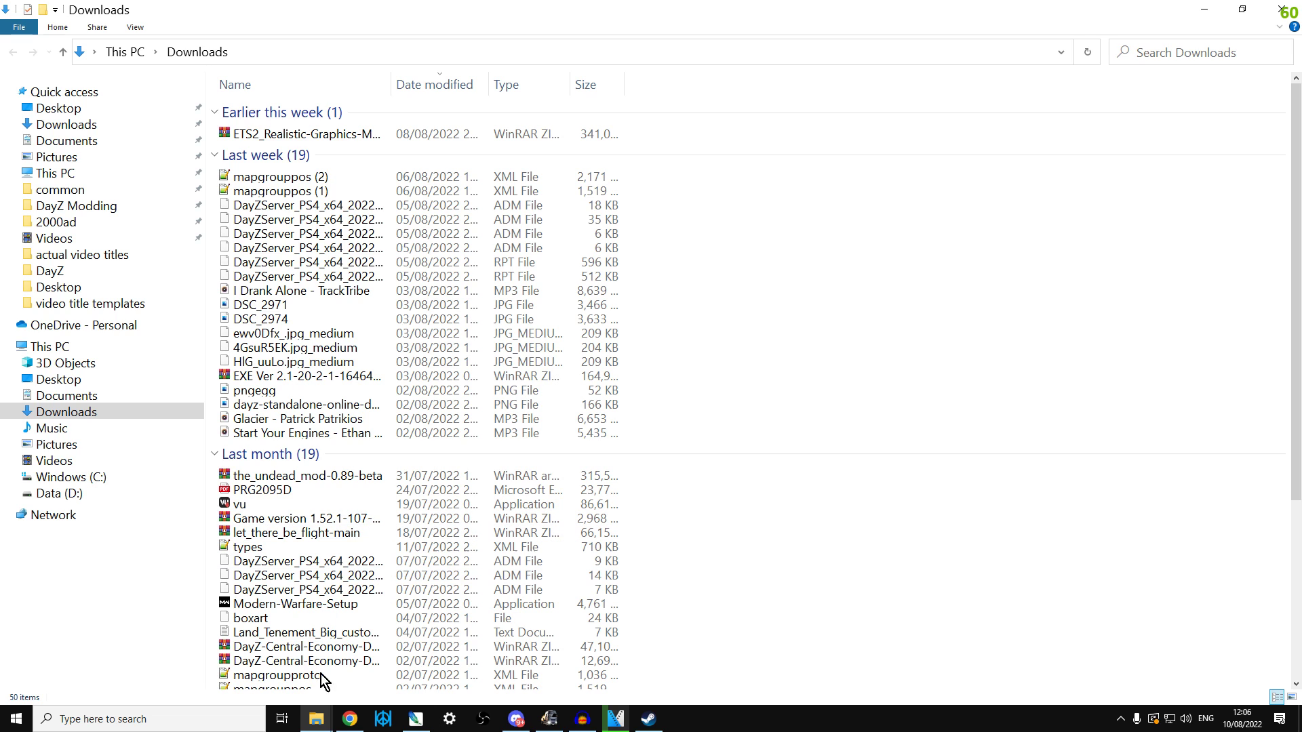
- Open the mod folder inside the Euro Truck Simulator 2 folder in Documents
{"action": "mouse_move", "coordinate": [316, 720]}
{"action": "left_click", "coordinate": [277, 663]}
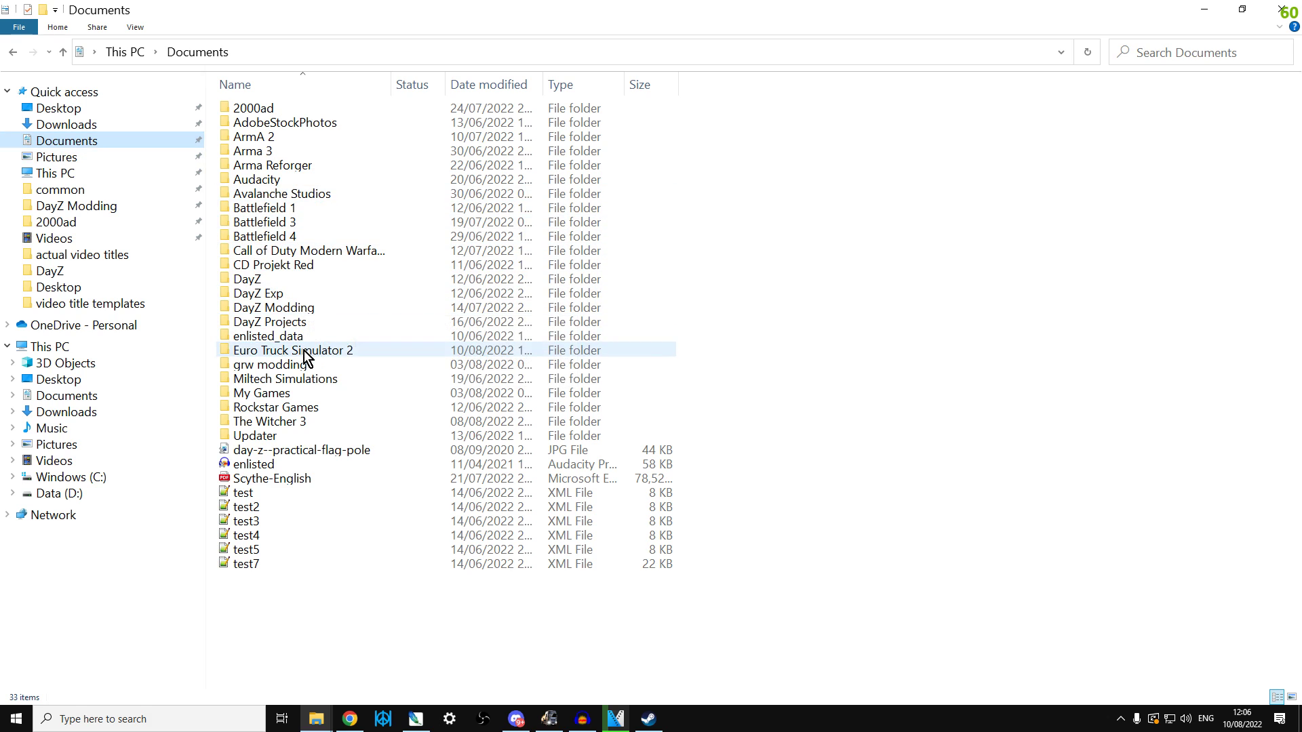
{"action": "mouse_move", "coordinate": [304, 360]}
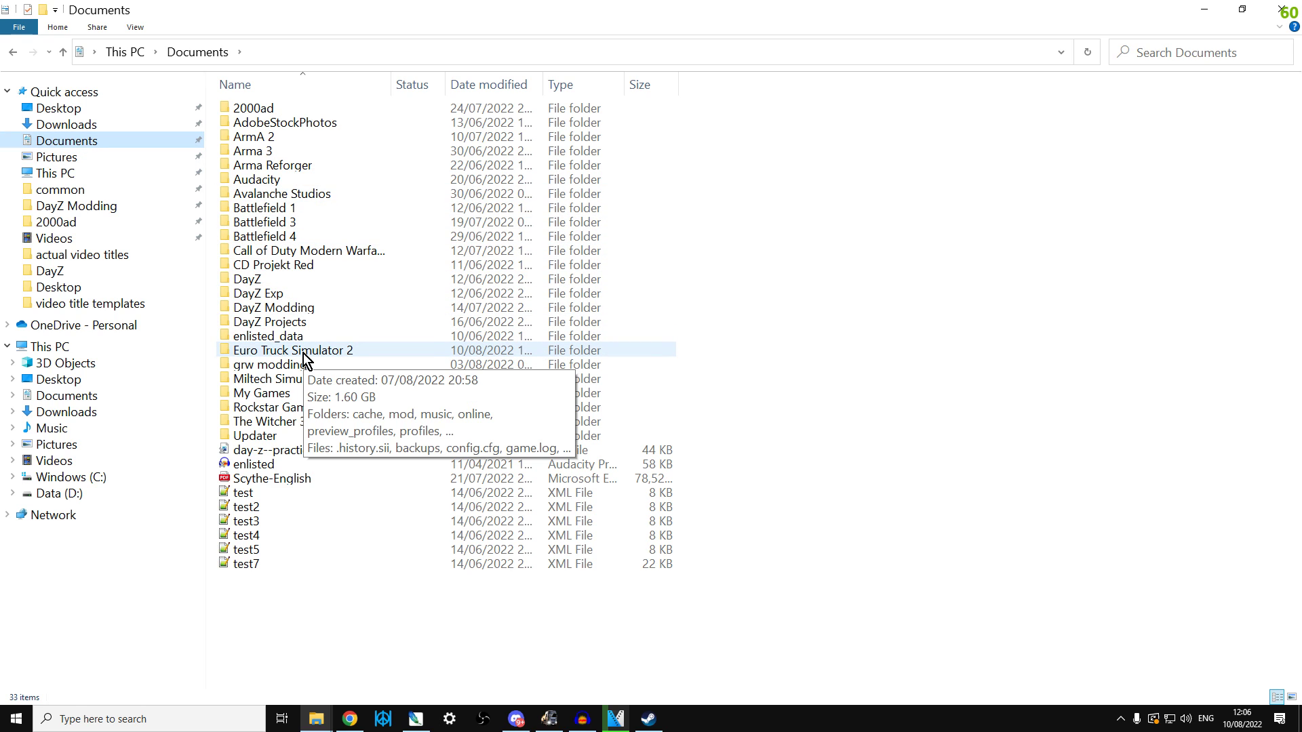
{"action": "double_click", "coordinate": [303, 354]}
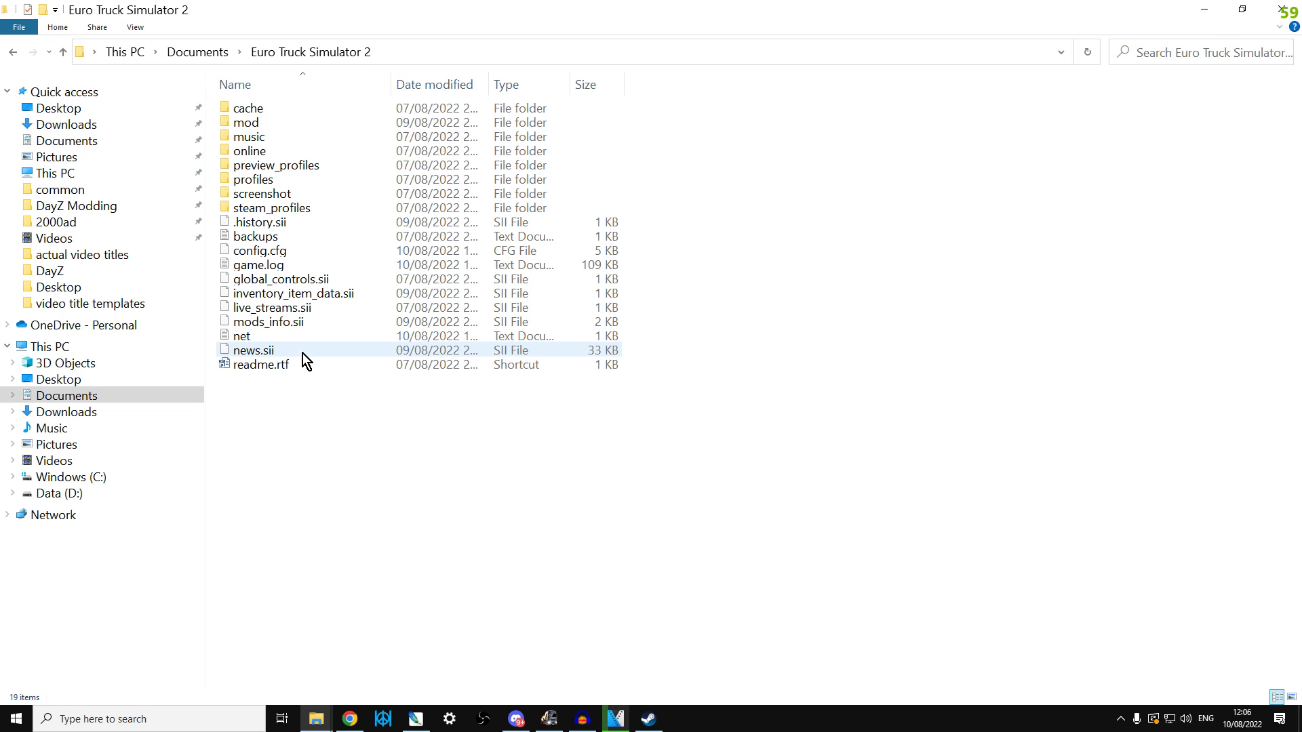
{"action": "double_click", "coordinate": [255, 124]}
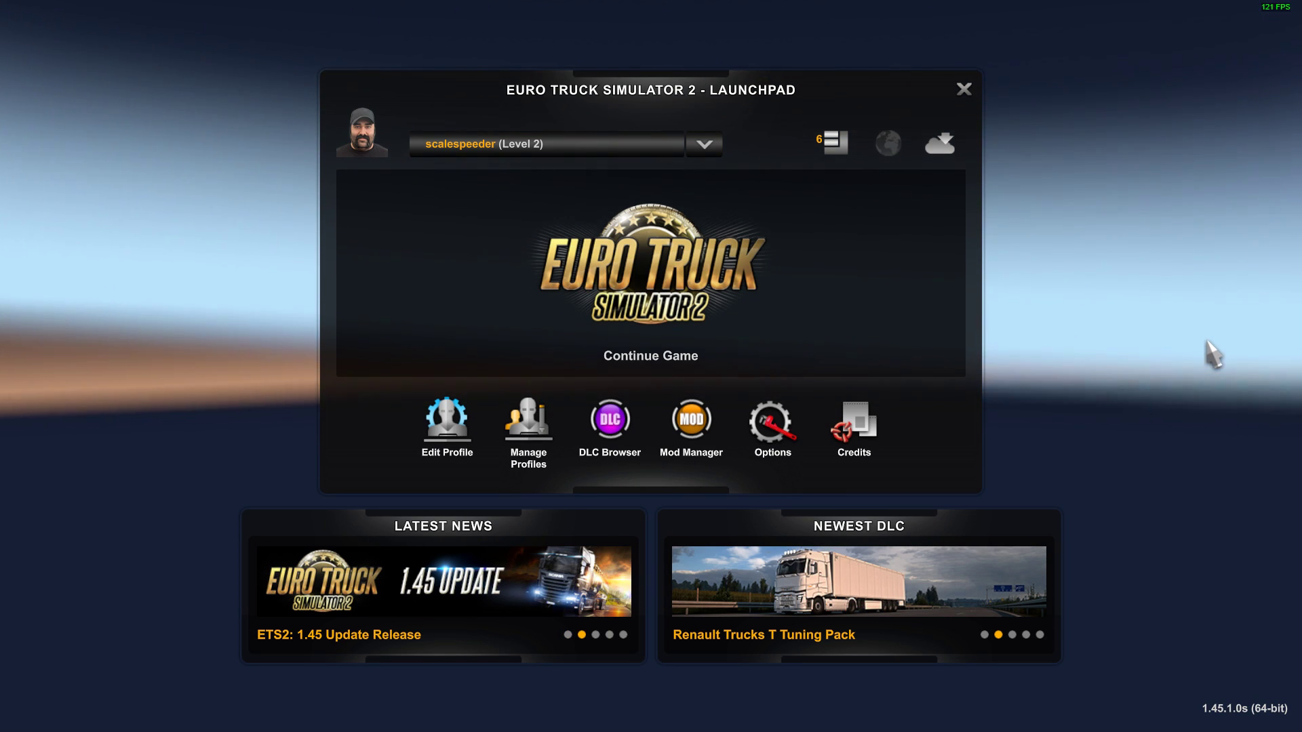
- Switch to Euro Truck Simulator 2, open the Mod Manager and review the installed mods and their activation status
{"action": "left_click", "coordinate": [690, 424]}
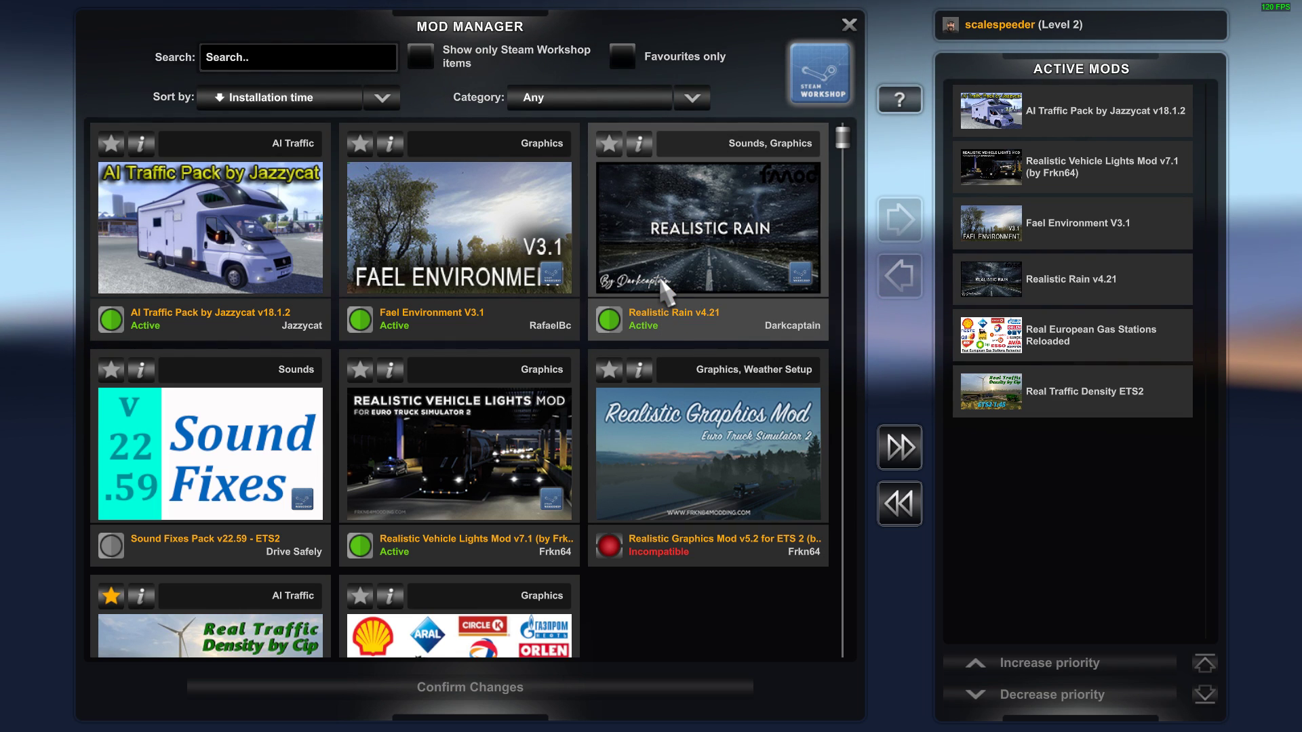
{"action": "scroll", "coordinate": [670, 322], "scroll_direction": "down", "scroll_amount": 1}
{"action": "scroll", "coordinate": [669, 311], "scroll_direction": "down", "scroll_amount": 1}
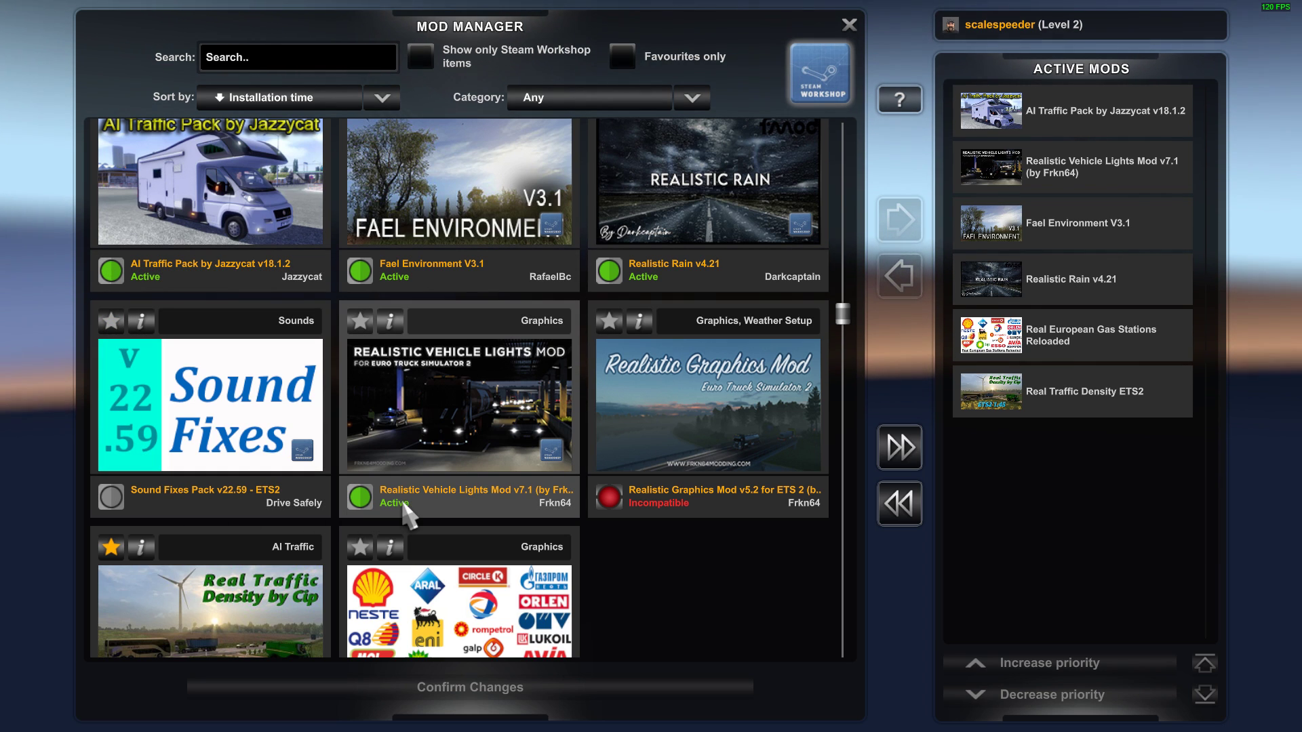
{"action": "scroll", "coordinate": [682, 495], "scroll_direction": "down", "scroll_amount": 1}
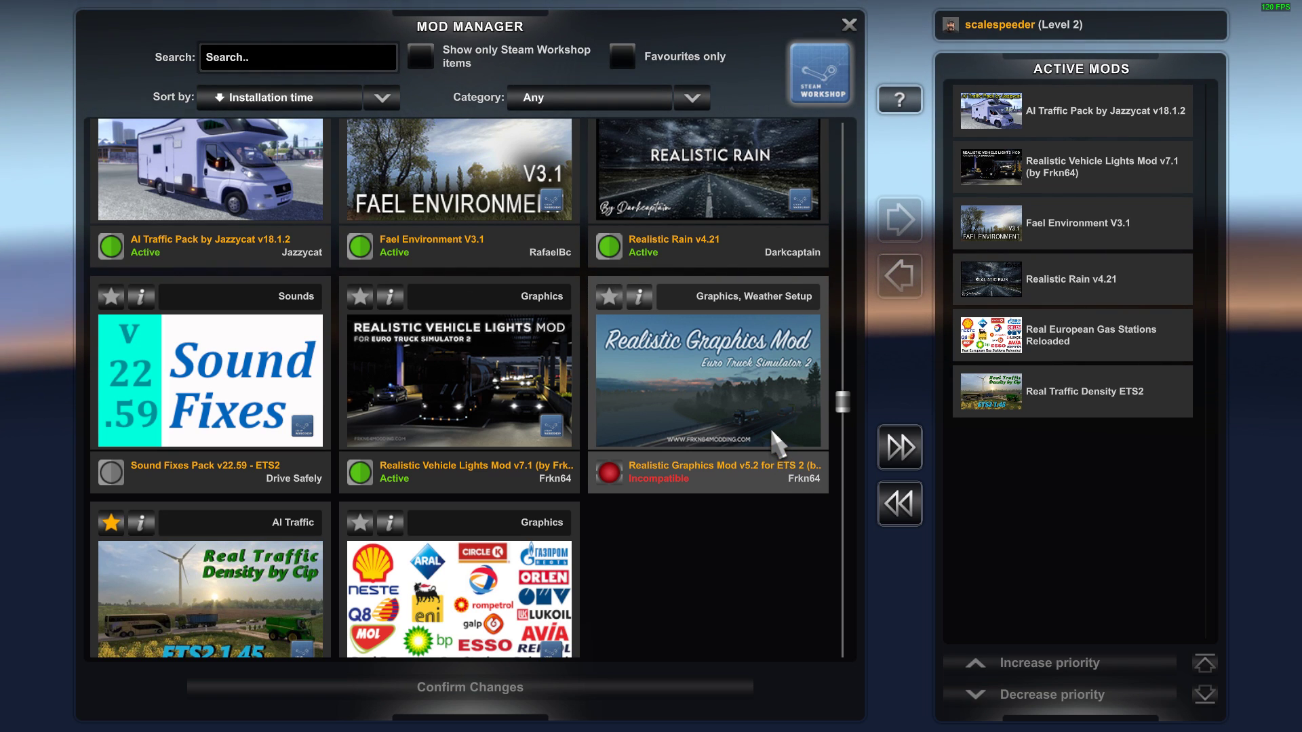
{"action": "scroll", "coordinate": [770, 432], "scroll_direction": "up", "scroll_amount": 1}
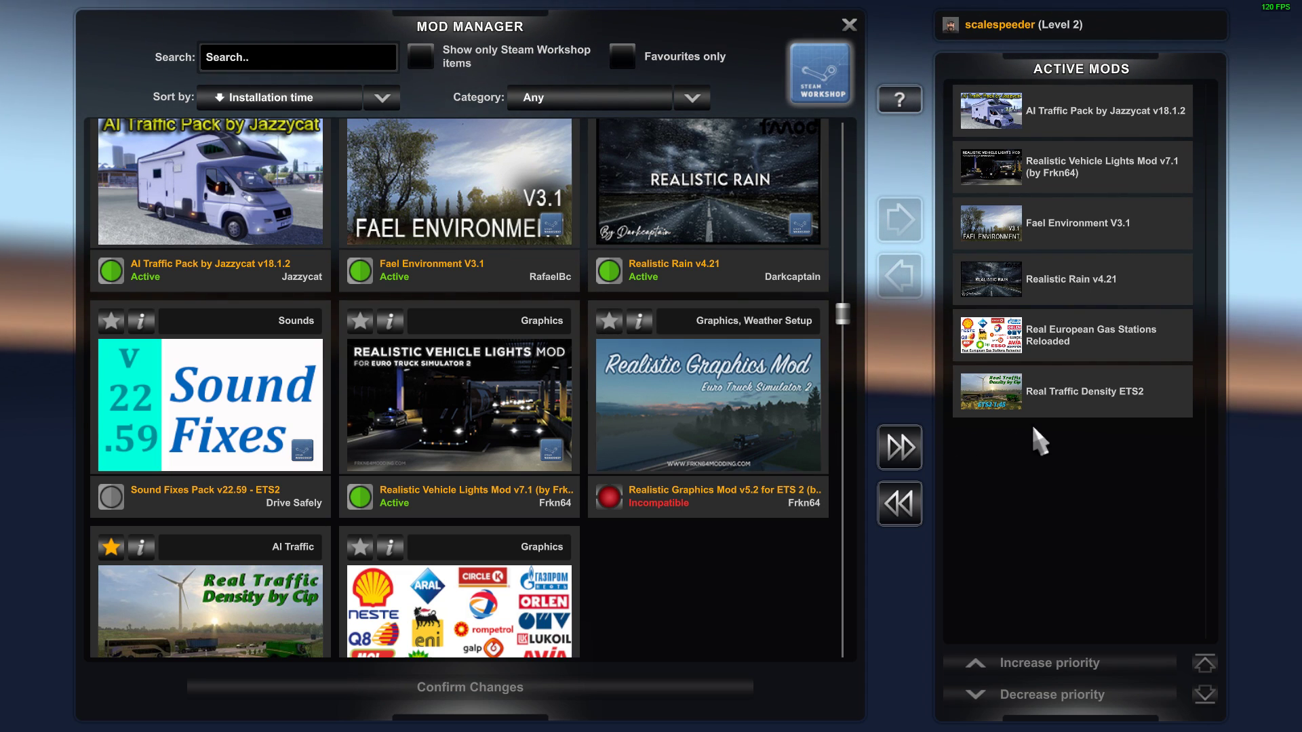
- Remove Real Traffic Density ETS2 from the active mods and activate it again
{"action": "left_click", "coordinate": [1052, 394]}
{"action": "left_click", "coordinate": [899, 276]}
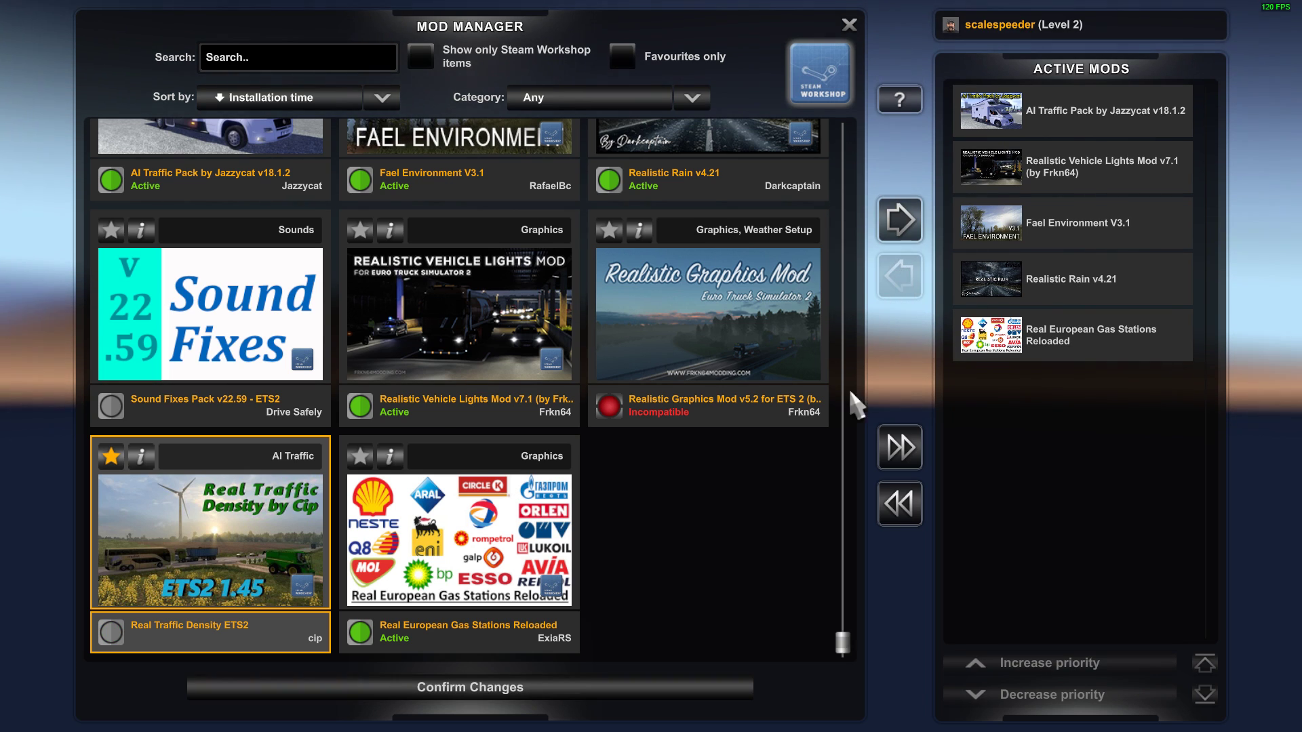
{"action": "left_click", "coordinate": [902, 220]}
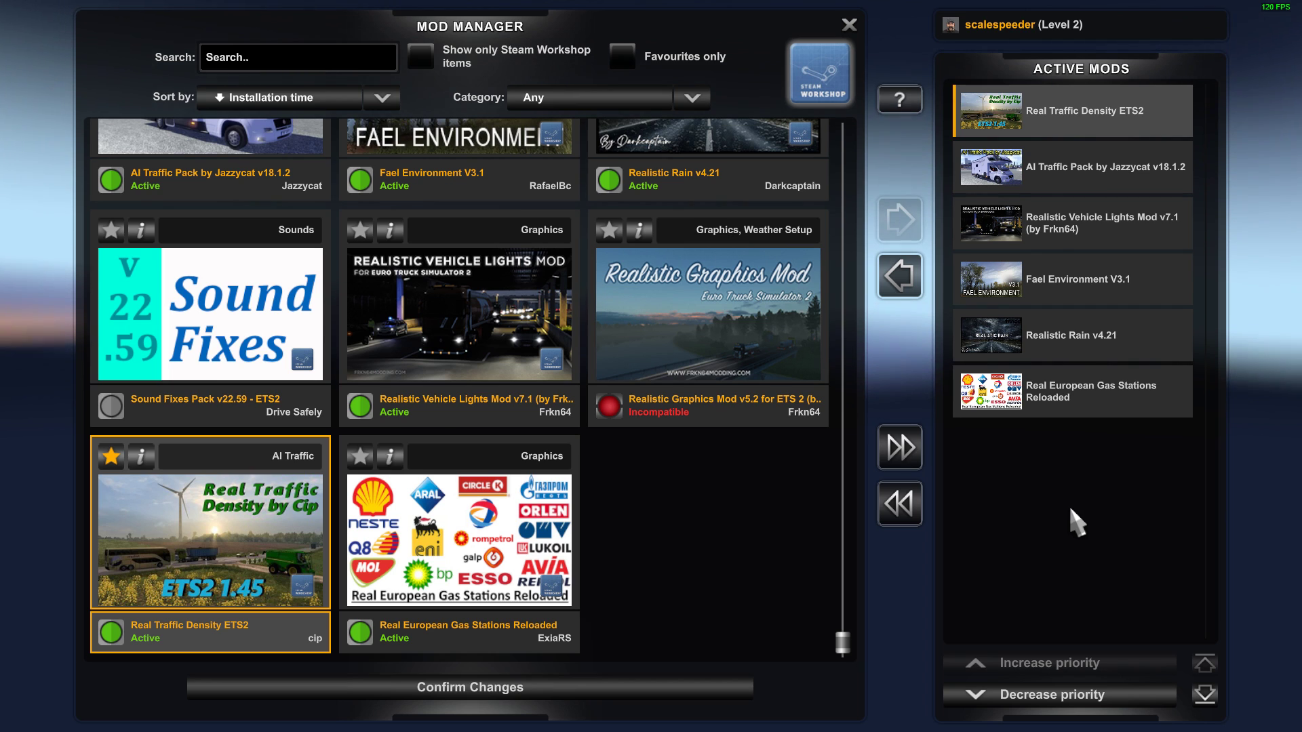
- Lower the priority of Real Traffic Density ETS2 to just below Fael Environment V3.1 and confirm the mod changes
{"action": "left_click", "coordinate": [1035, 705]}
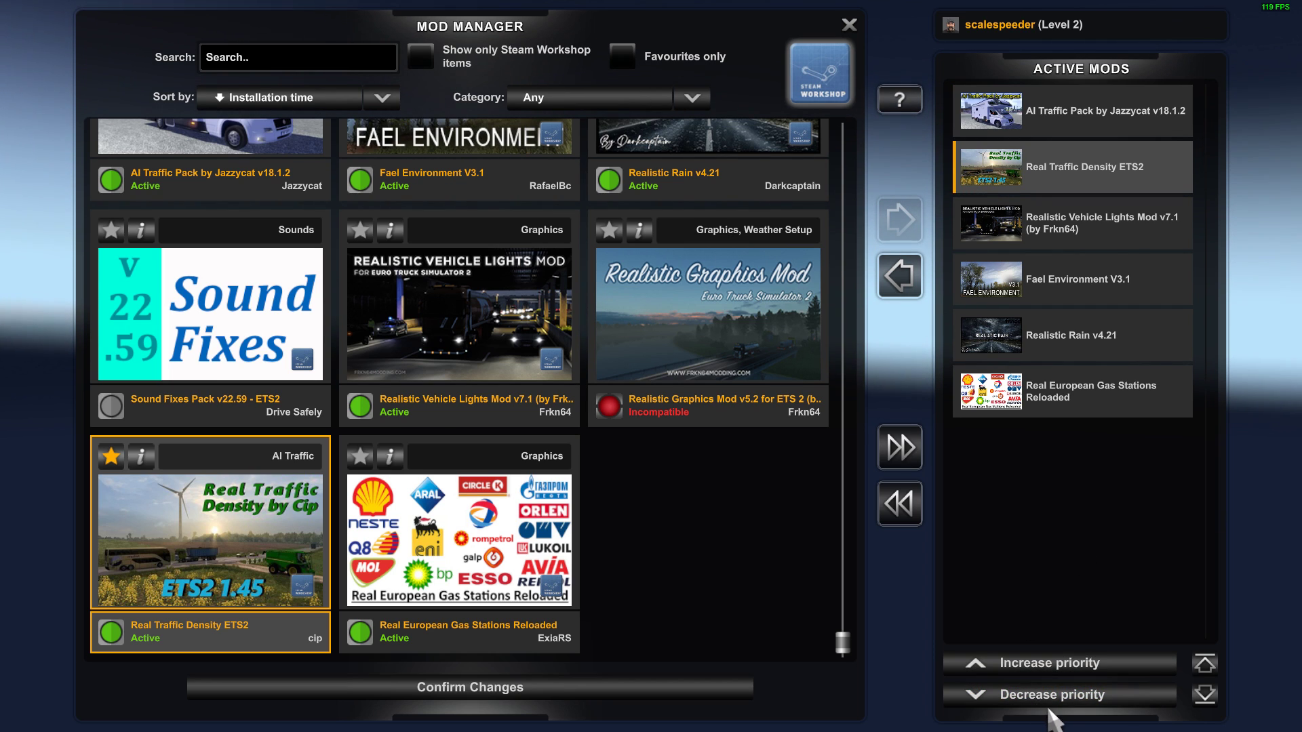
{"action": "left_click", "coordinate": [1022, 702]}
{"action": "left_click", "coordinate": [1023, 695]}
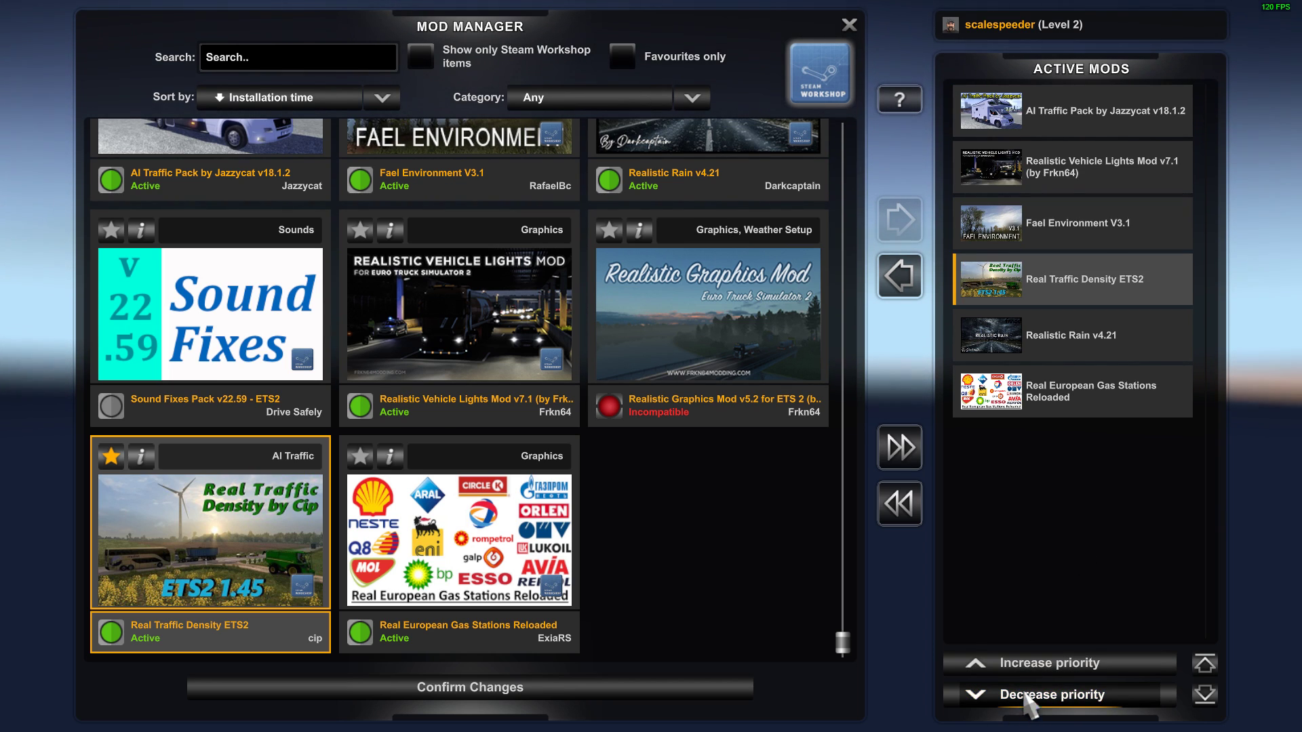
{"action": "left_click", "coordinate": [1035, 663]}
{"action": "left_click", "coordinate": [1047, 691]}
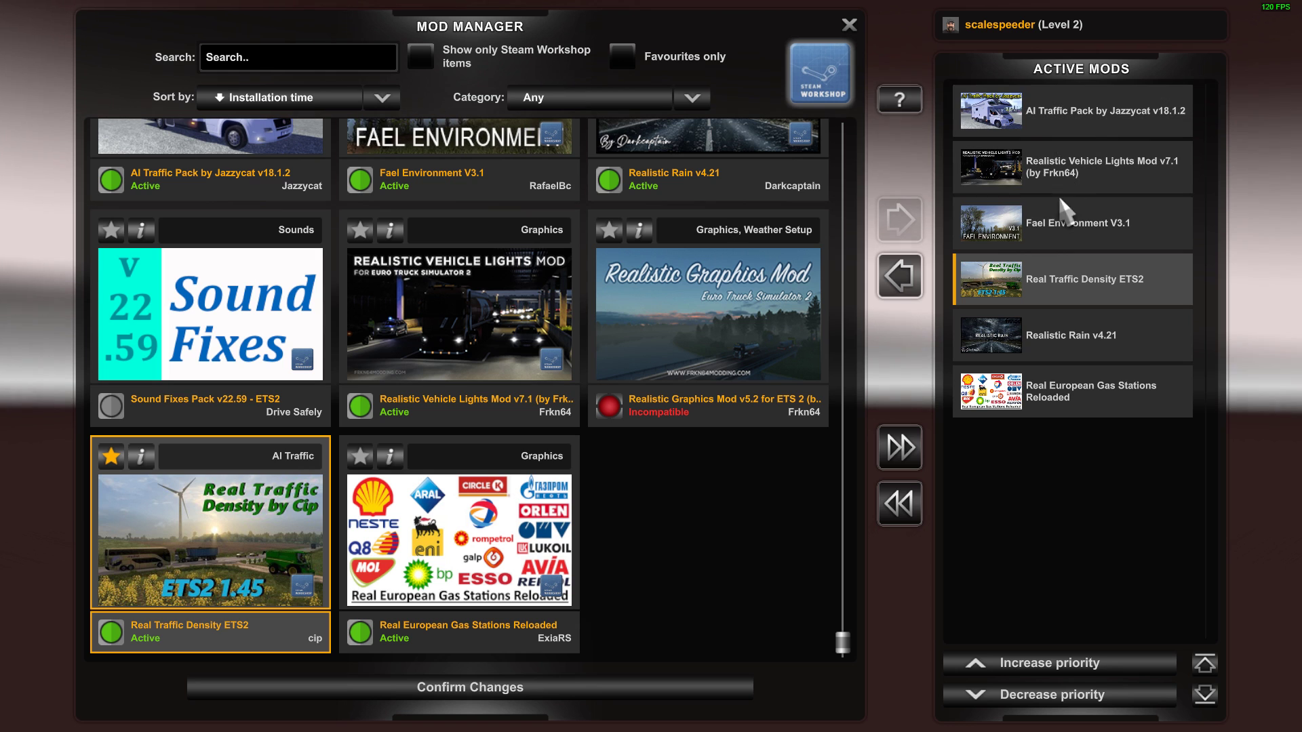
{"action": "left_click", "coordinate": [625, 686]}
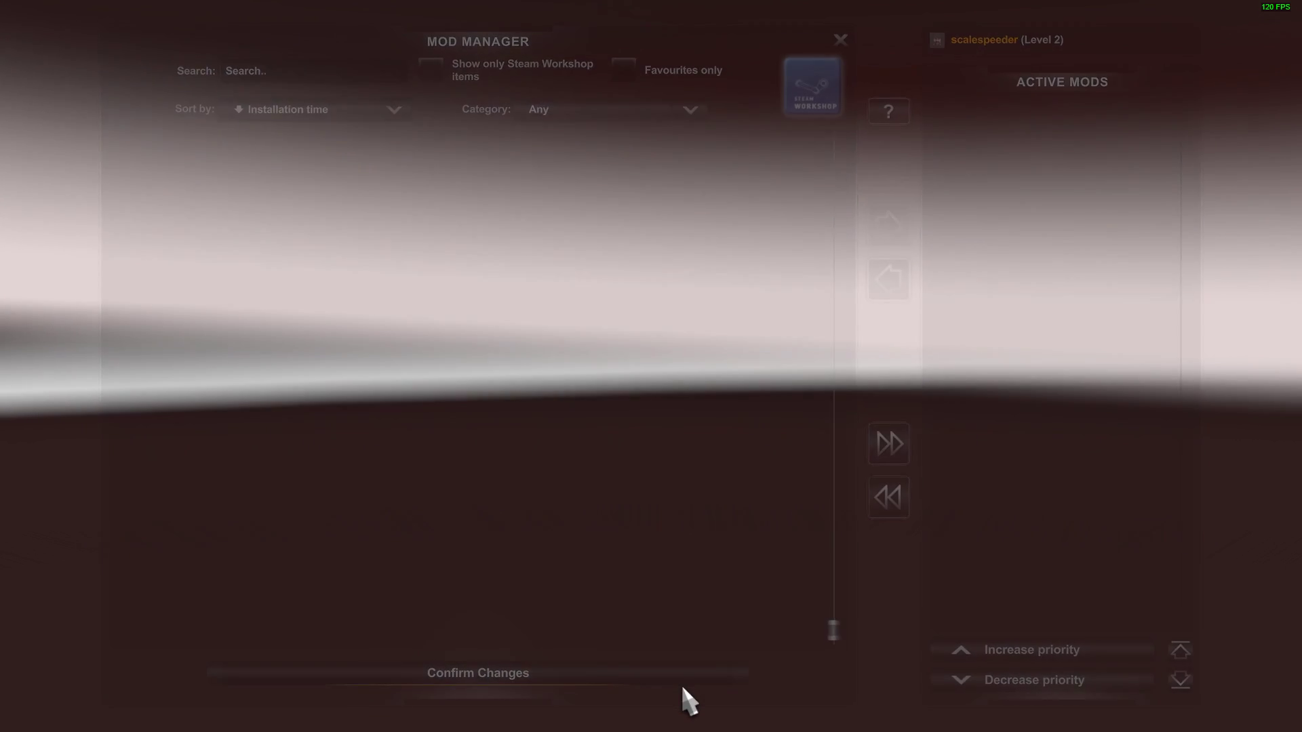